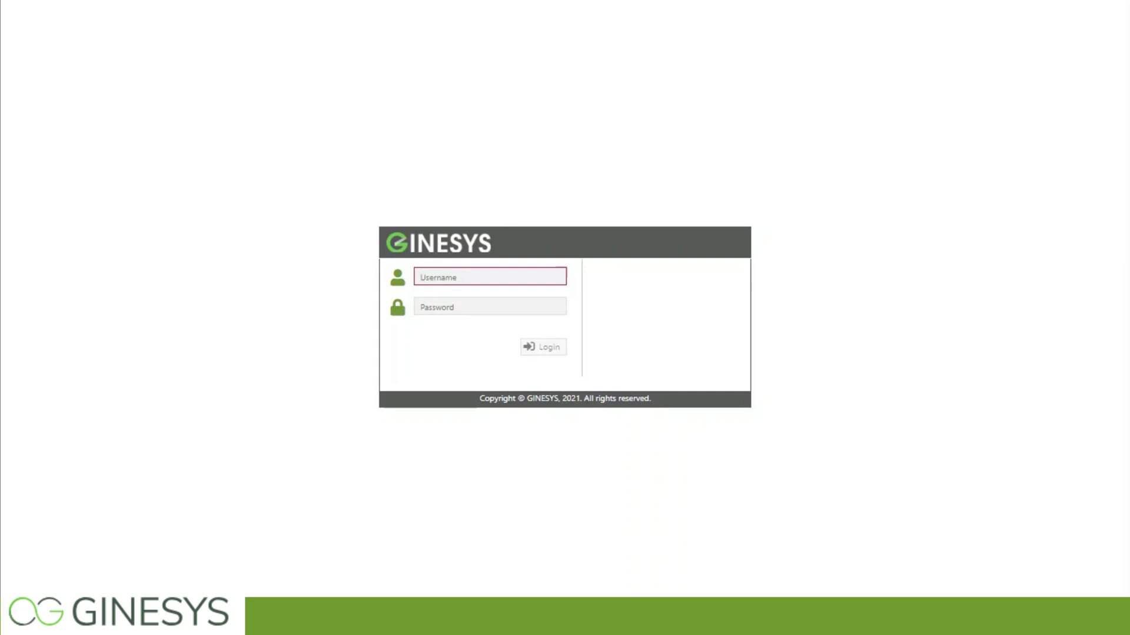
- Log in to Ginesys ERP with the account's username and password
type("p")
key("Tab")
type("p*****")
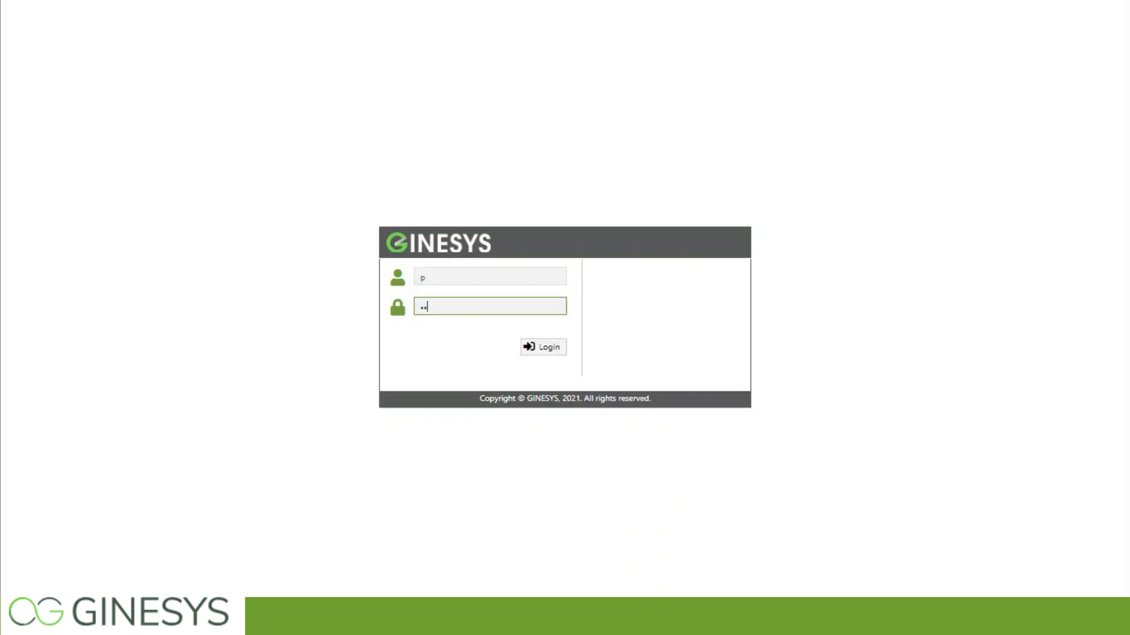
type("*****")
key("Return")
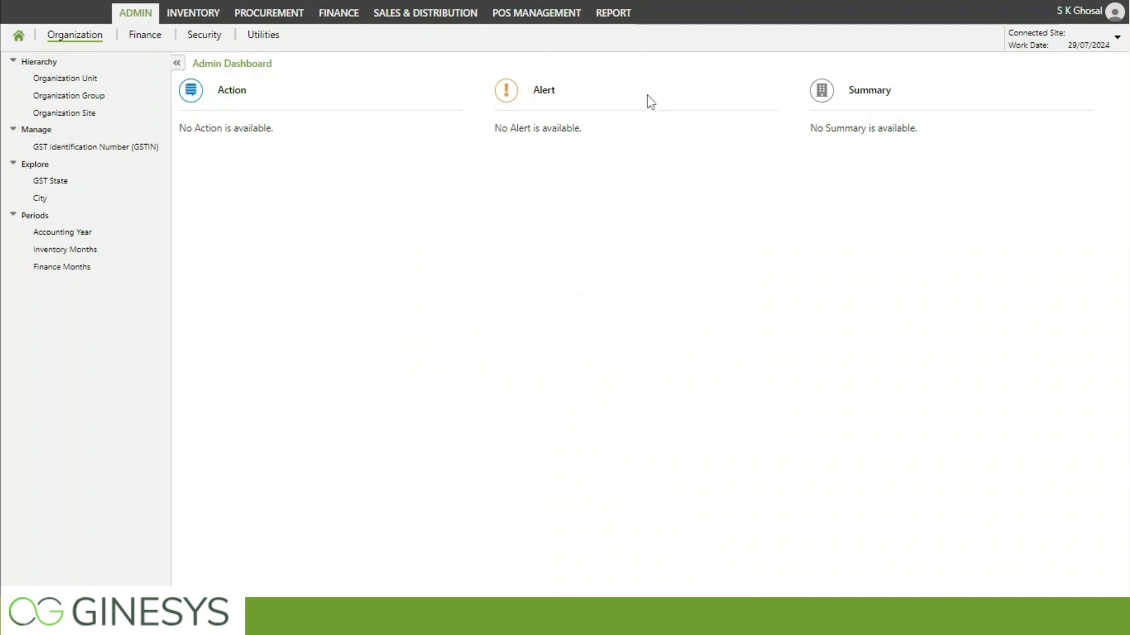
- Open the REPORT module in Ginesys One and go to the Manage Roles page
left_click(619, 21)
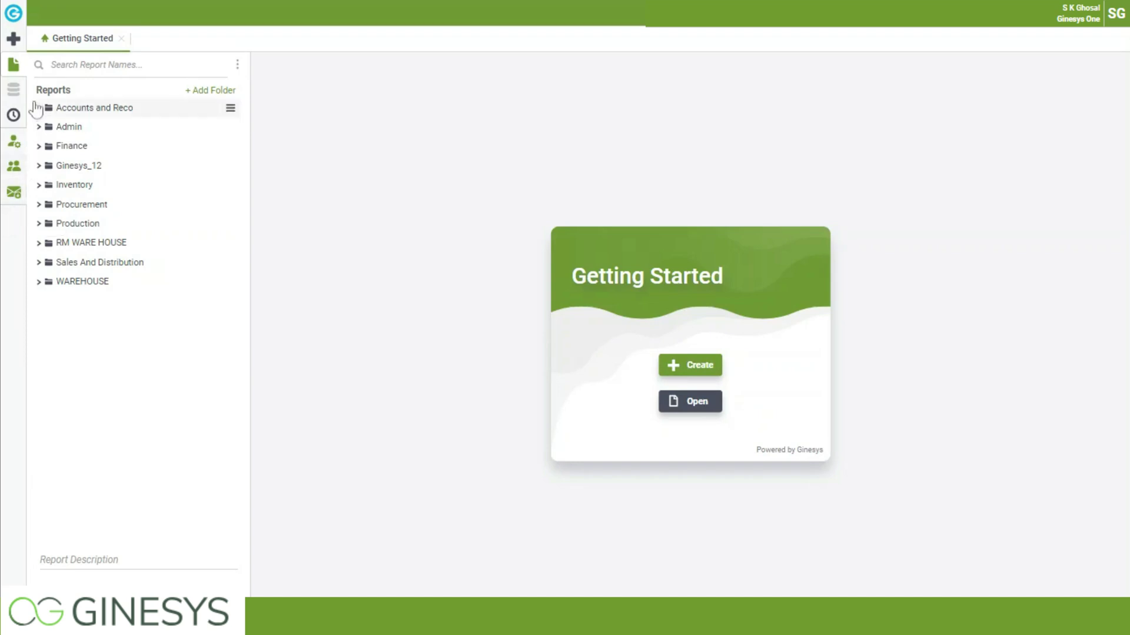
left_click(17, 175)
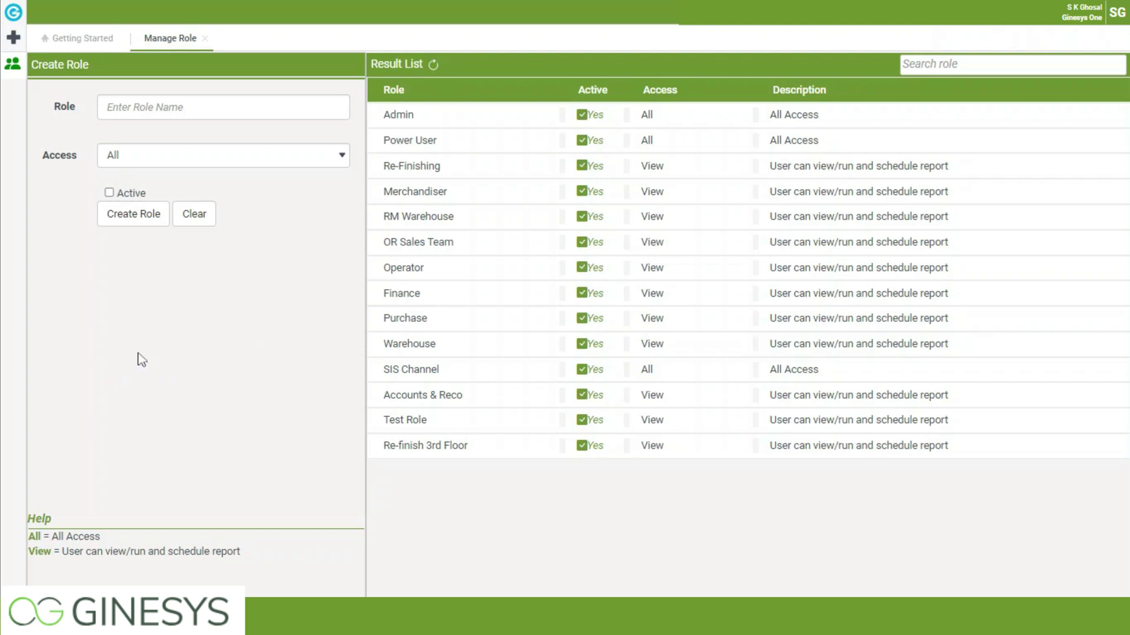
- Create an active role named 'New Role' with View access
left_click(256, 109)
type("New Role")
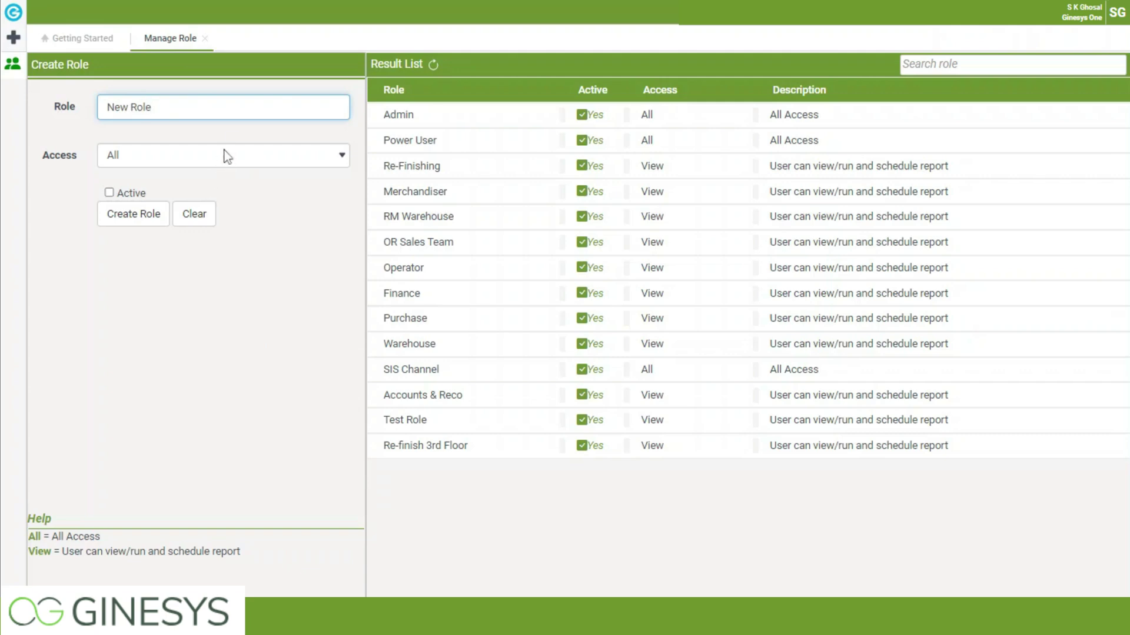
key("Tab")
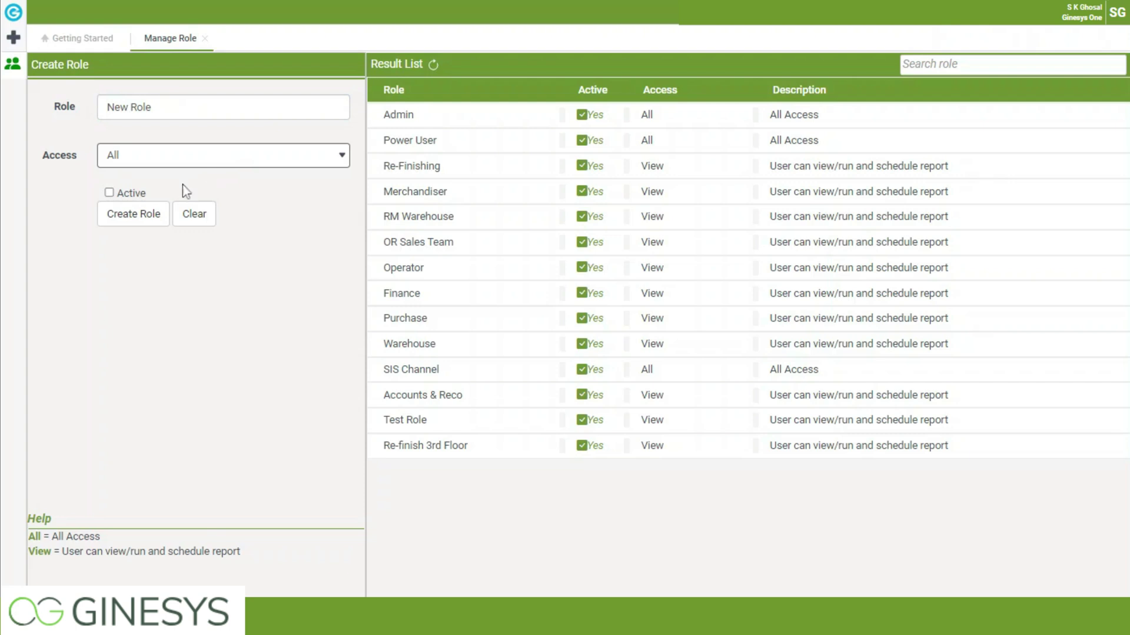
key("Down")
left_click(108, 193)
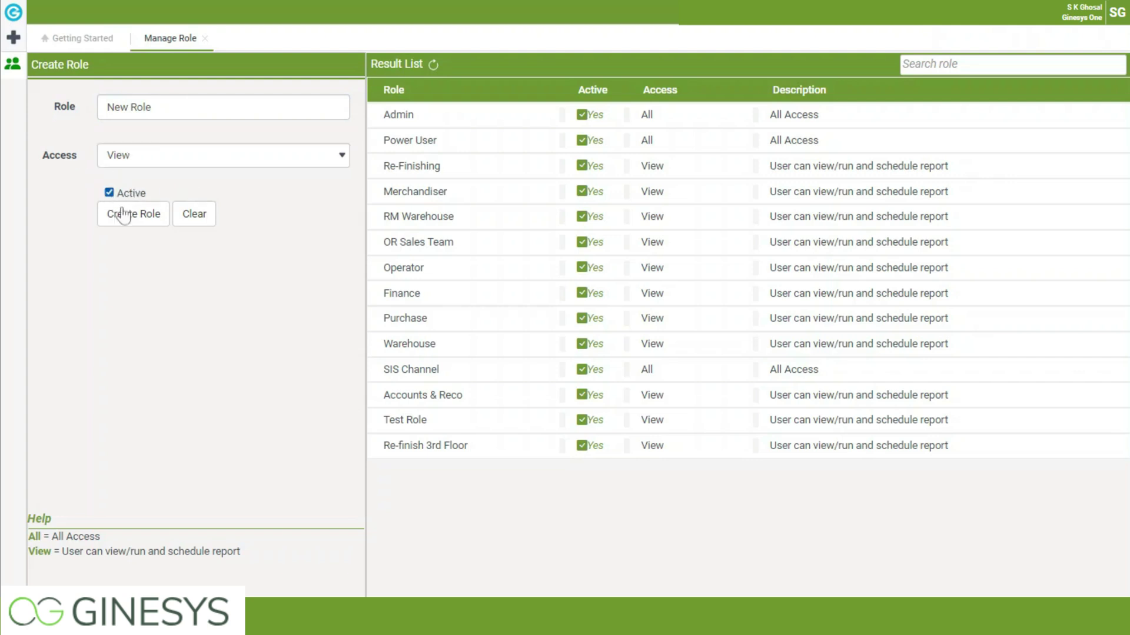
left_click(136, 224)
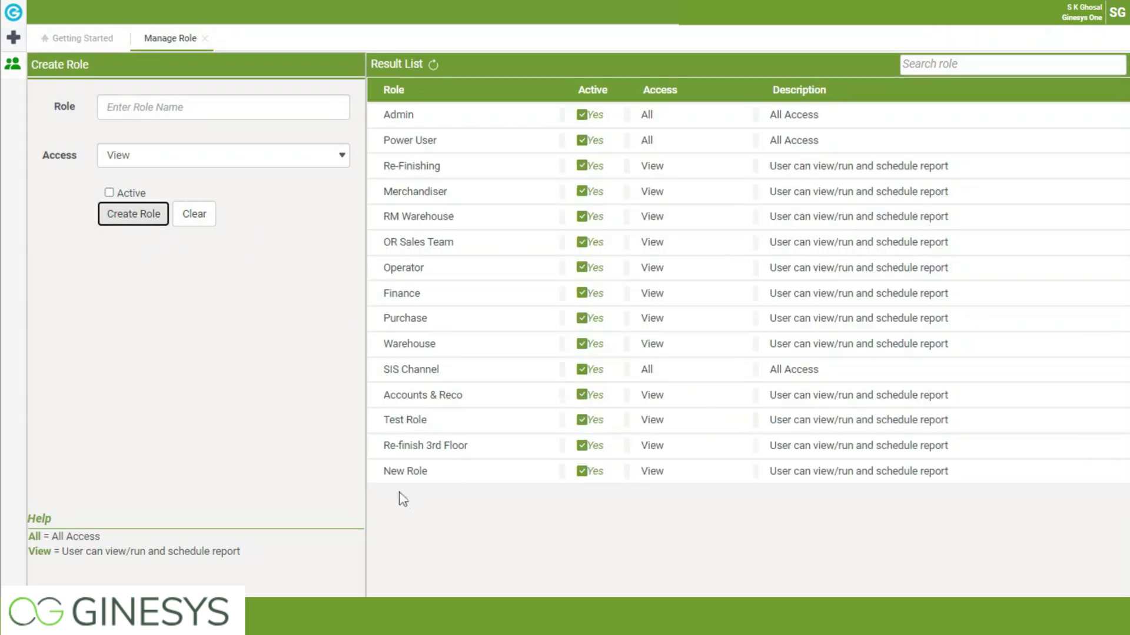
- Check the New Role entry against the Admin role's access in the Result List
left_click_drag(387, 473, 454, 471)
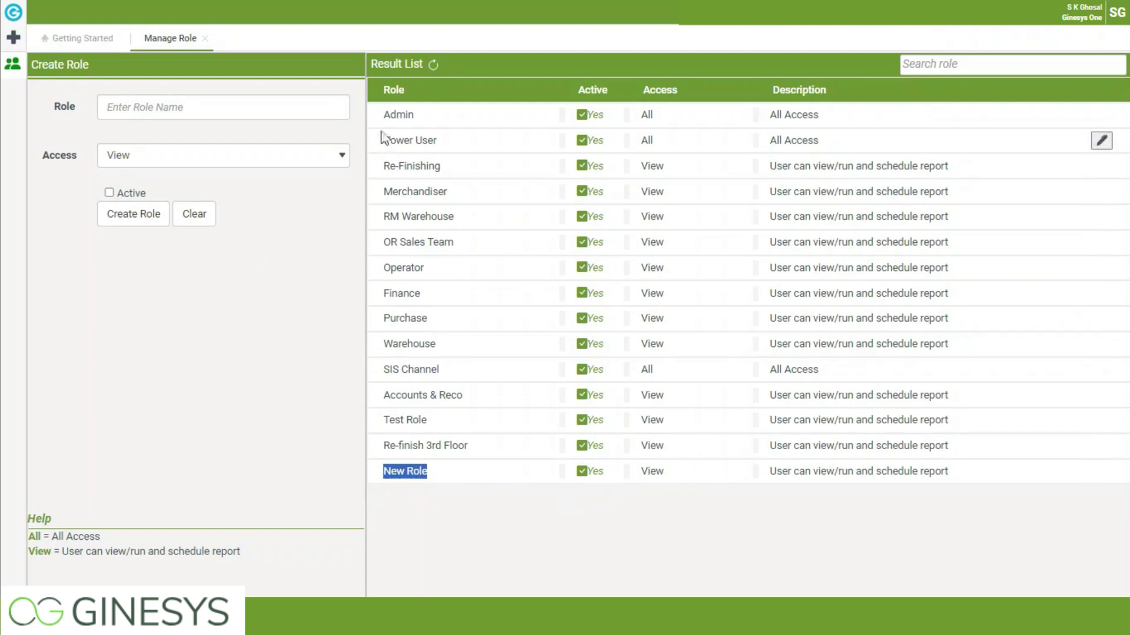
left_click_drag(387, 117, 819, 118)
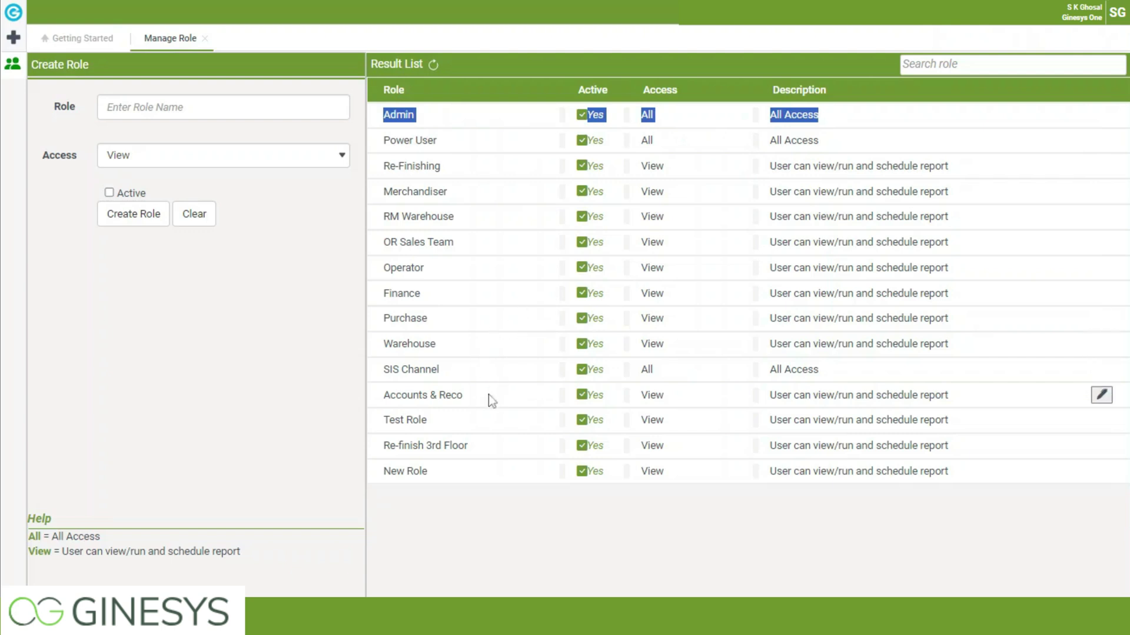
left_click_drag(381, 471, 444, 476)
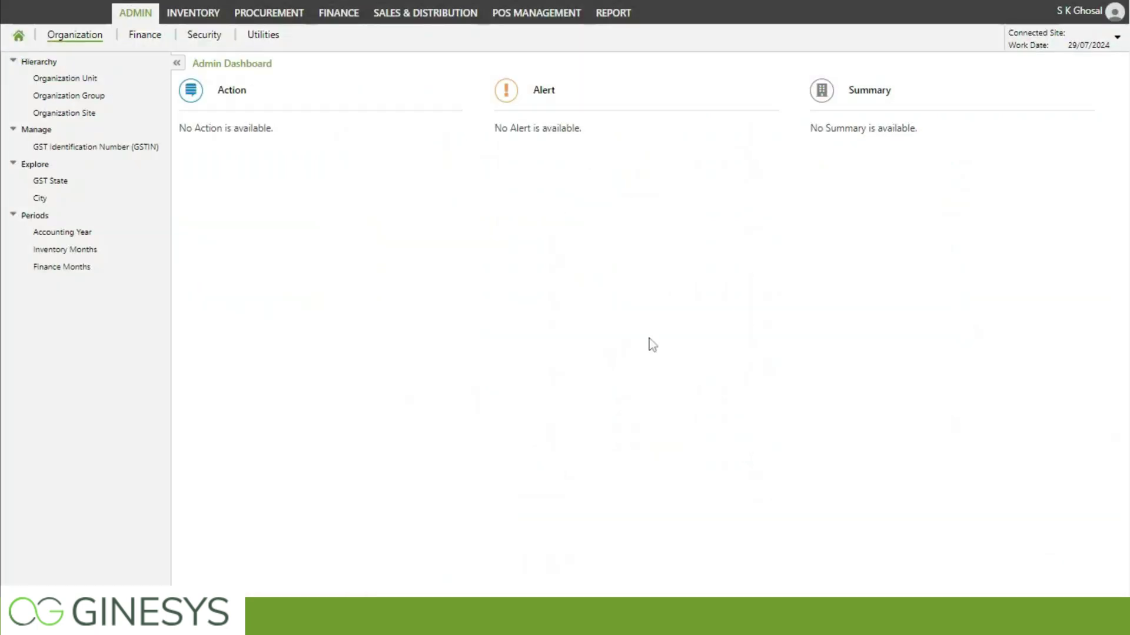
- Log out and sign back in as another user, re-entering the mistyped password
left_click(1114, 24)
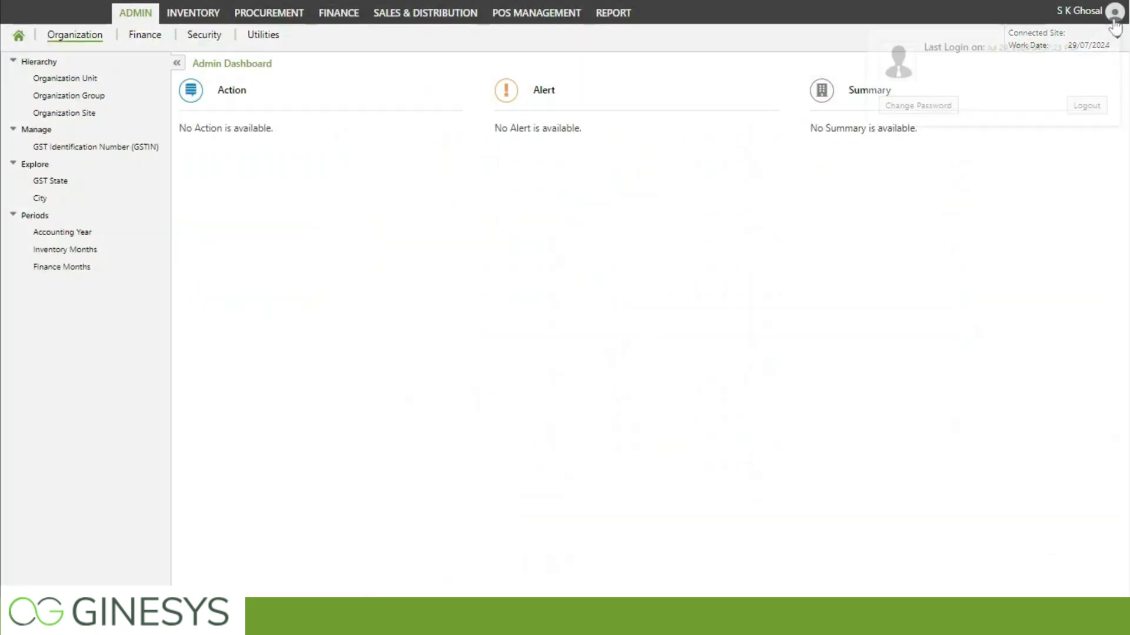
left_click(1085, 107)
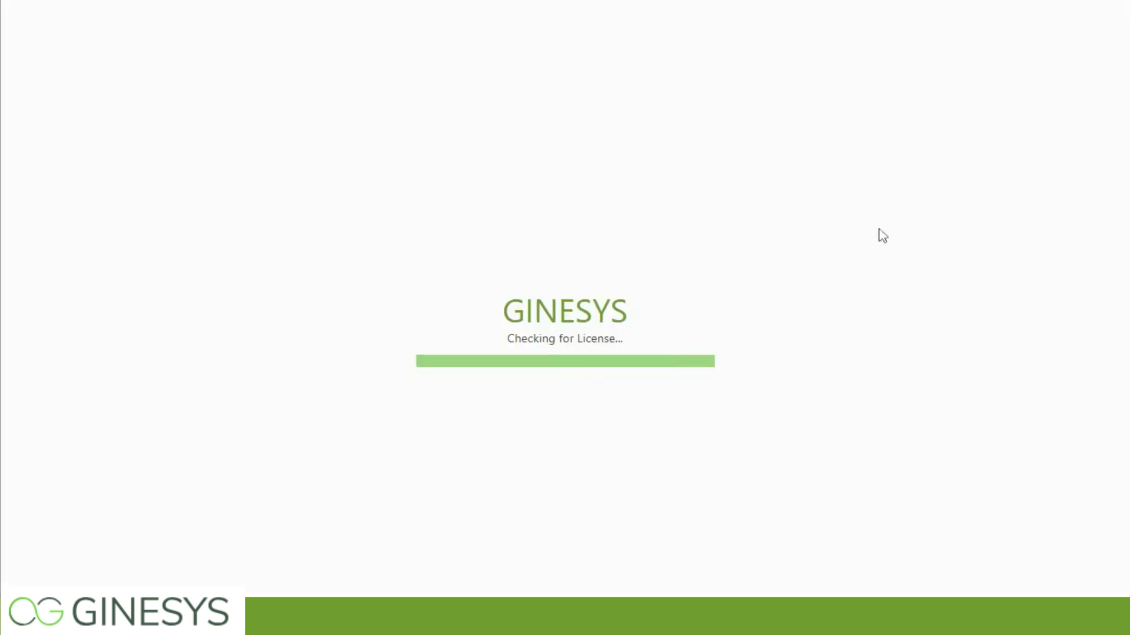
type("sg")
key("Tab")
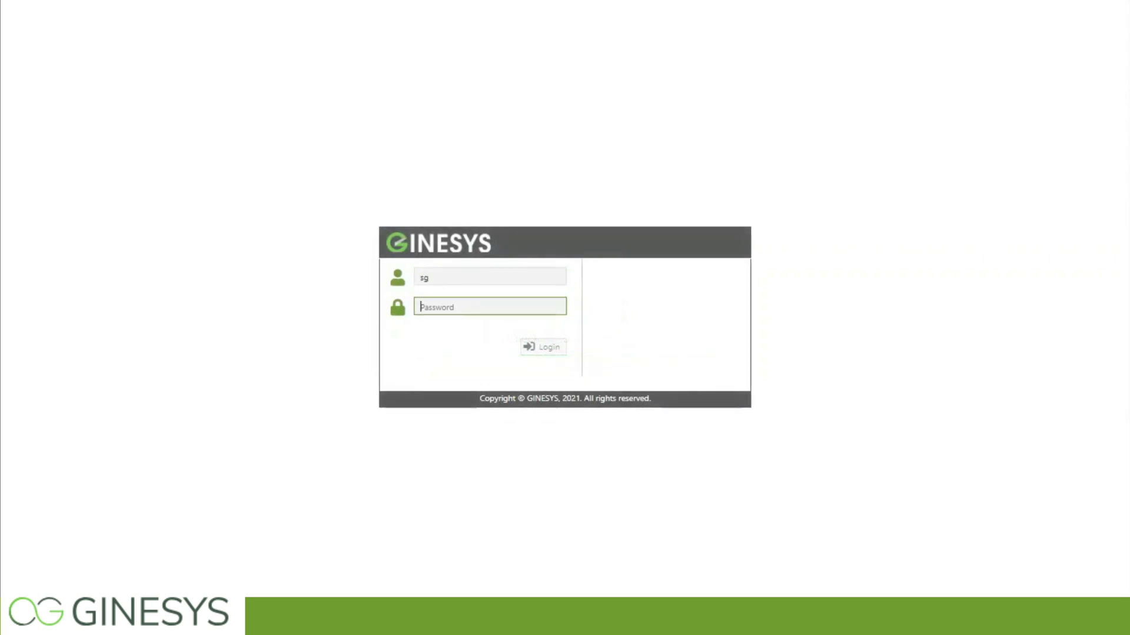
type("*****")
key("ctrl+a")
key("BackSpace")
type("**")
key("Return")
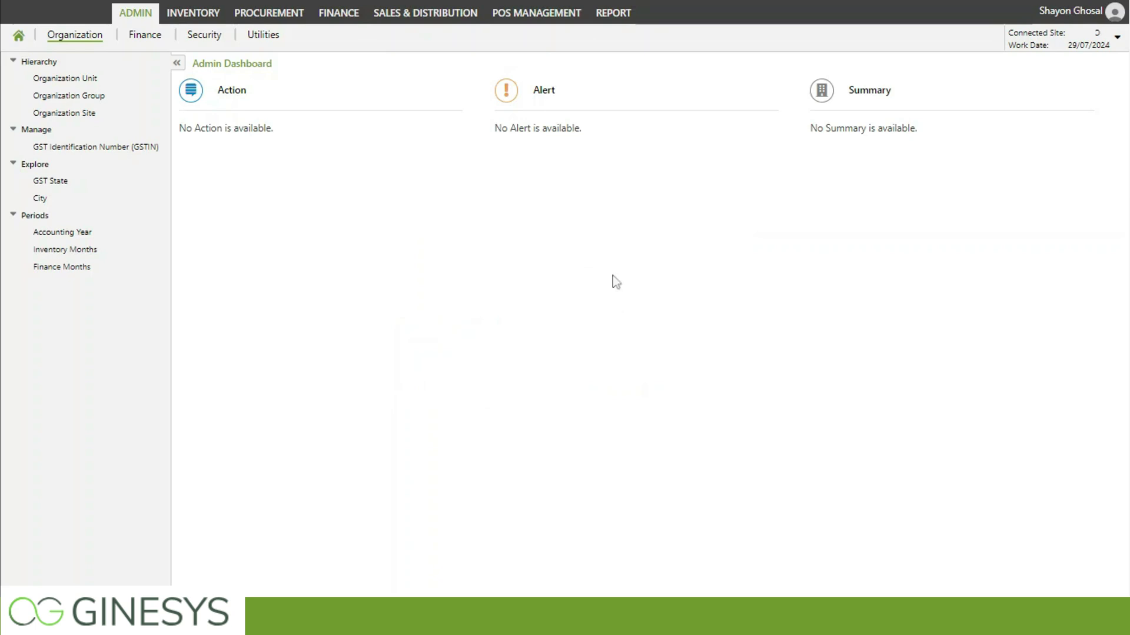
- Open the first user's record from Security > Users
left_click(208, 44)
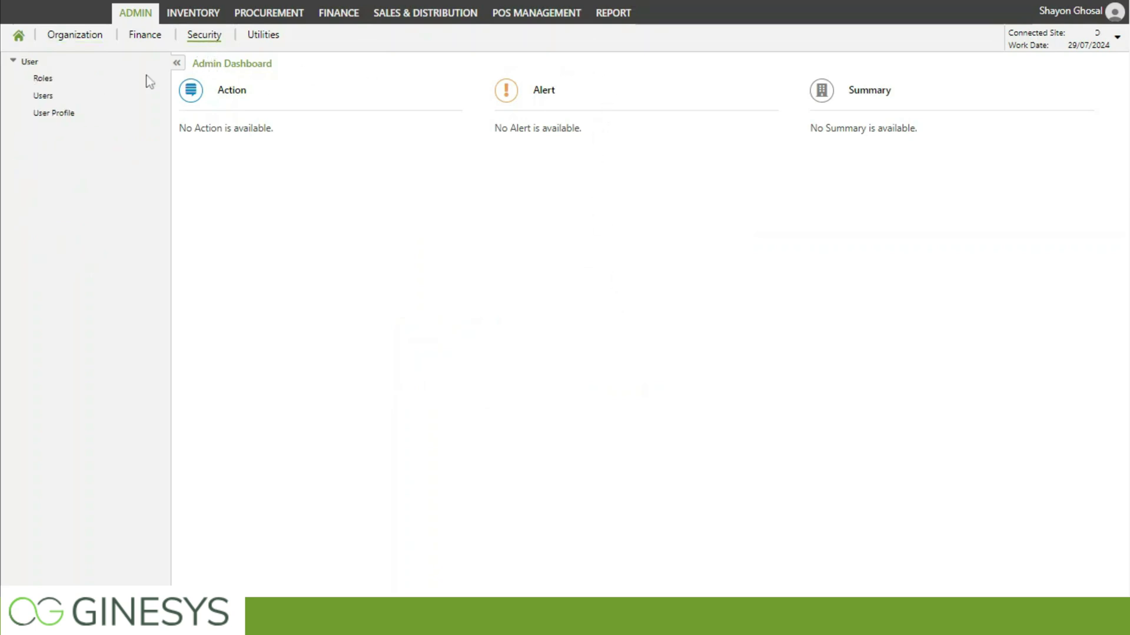
left_click(52, 99)
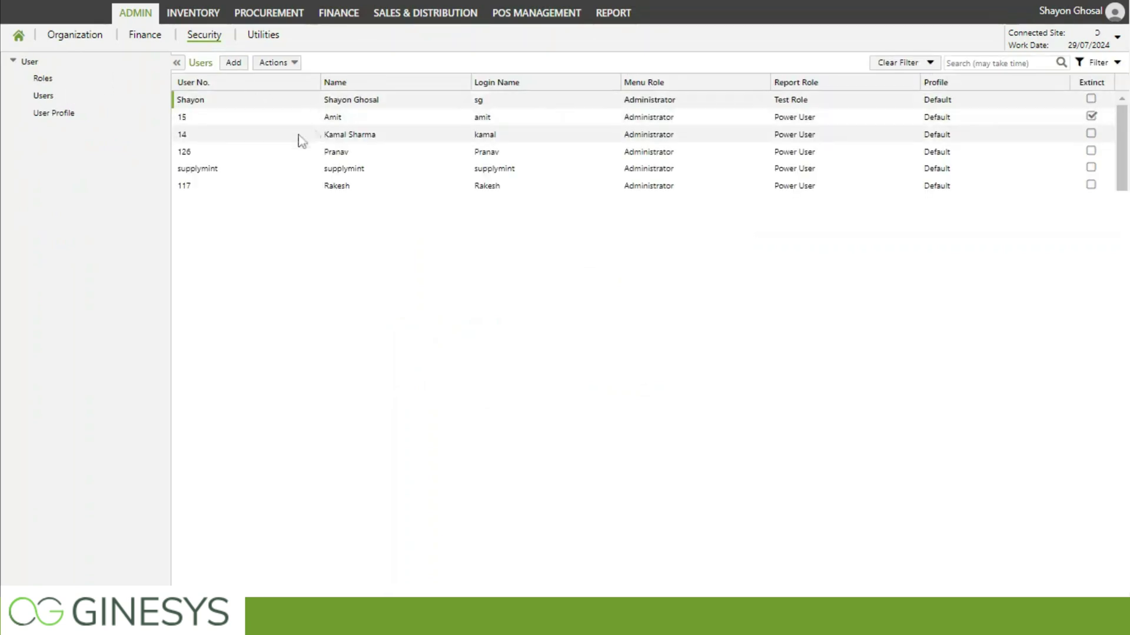
double_click(399, 104)
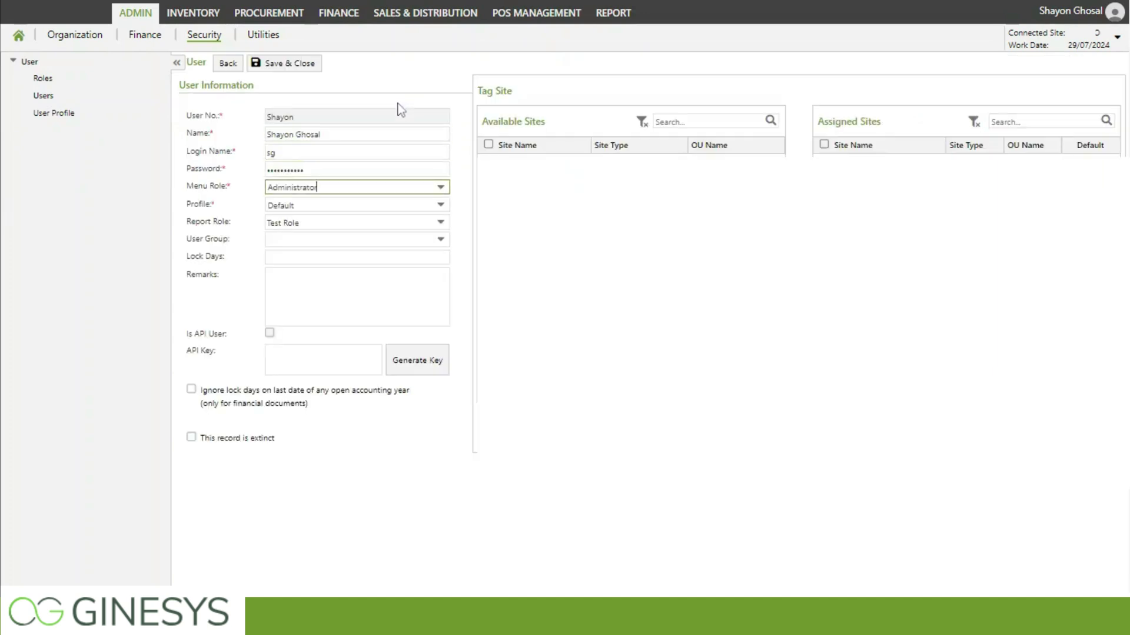
- Set the user's Report Role to New Role, save the record, and log out
left_click(440, 223)
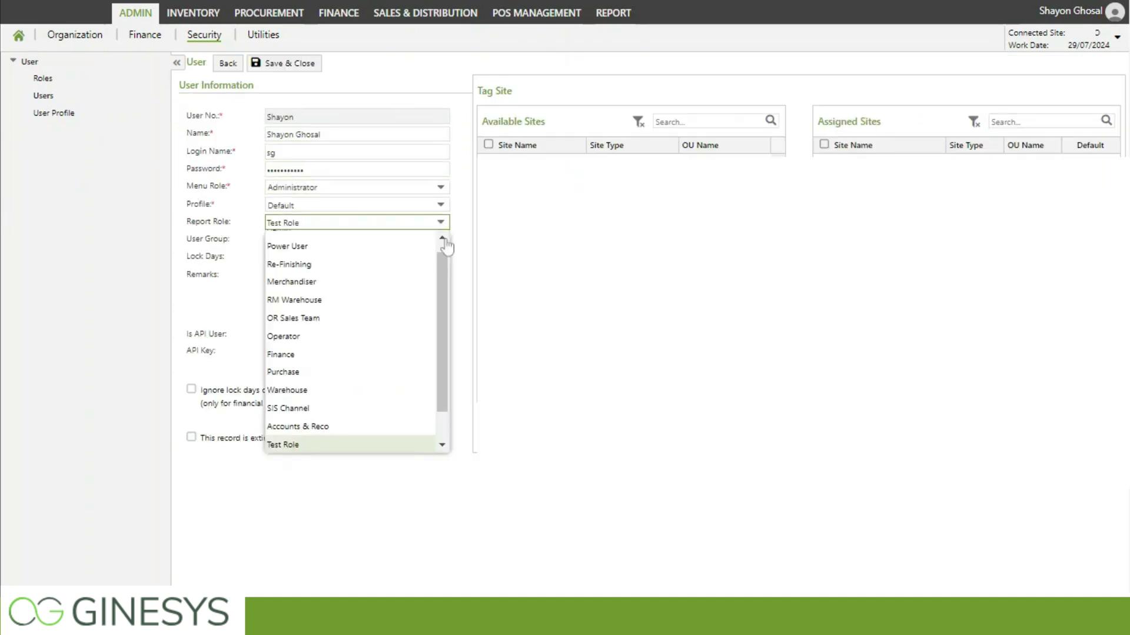
scroll(436, 427, "down", 1)
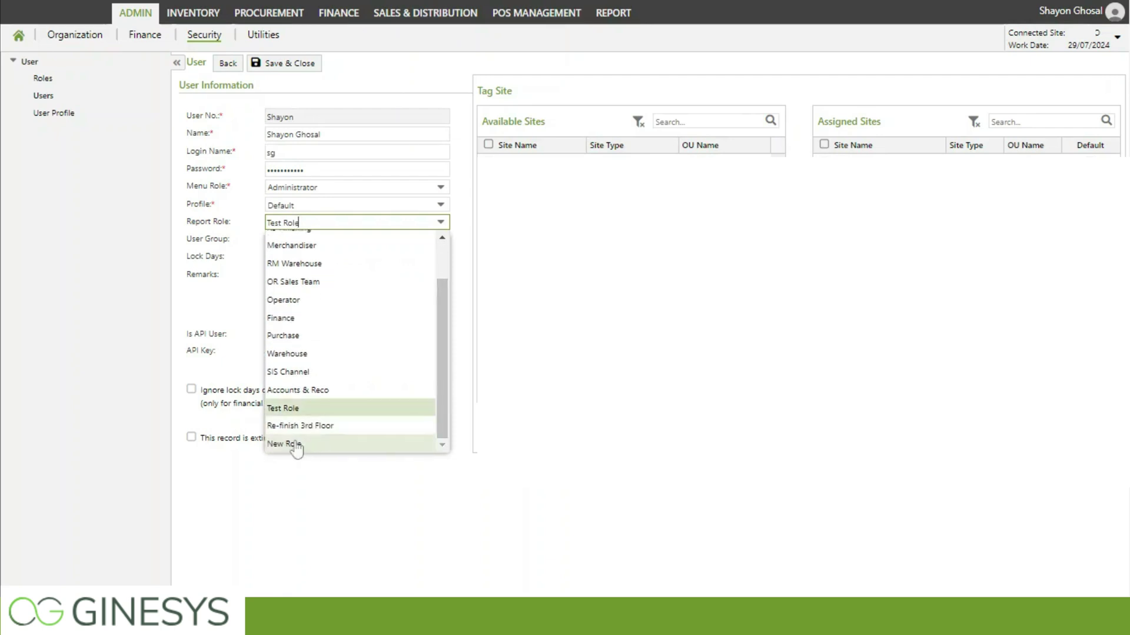
left_click(294, 446)
left_click(290, 64)
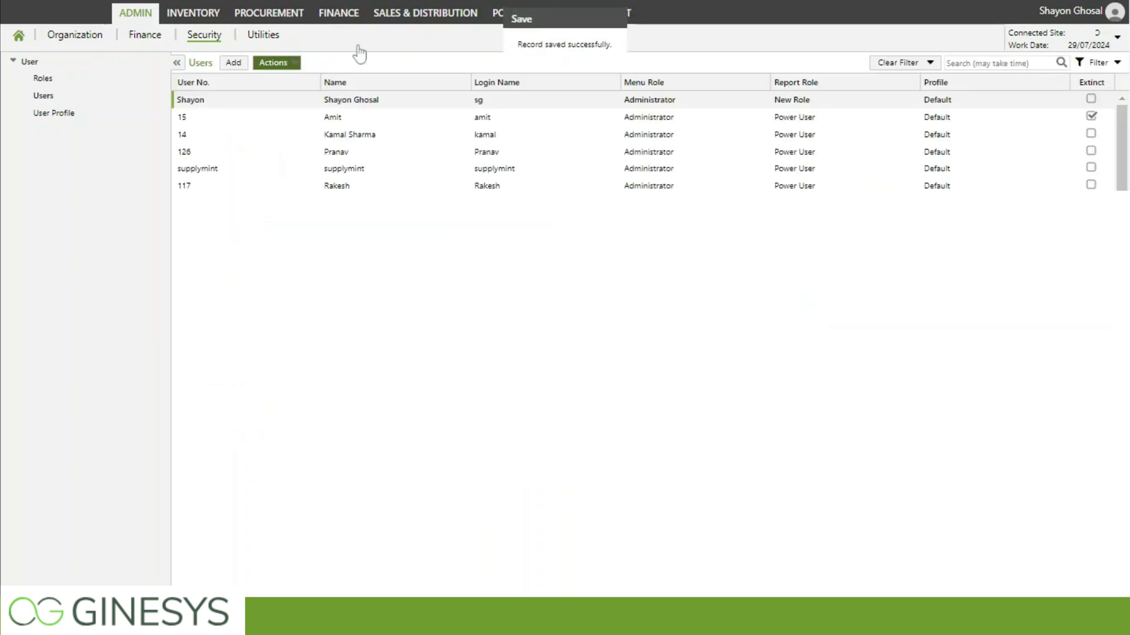
left_click(1116, 19)
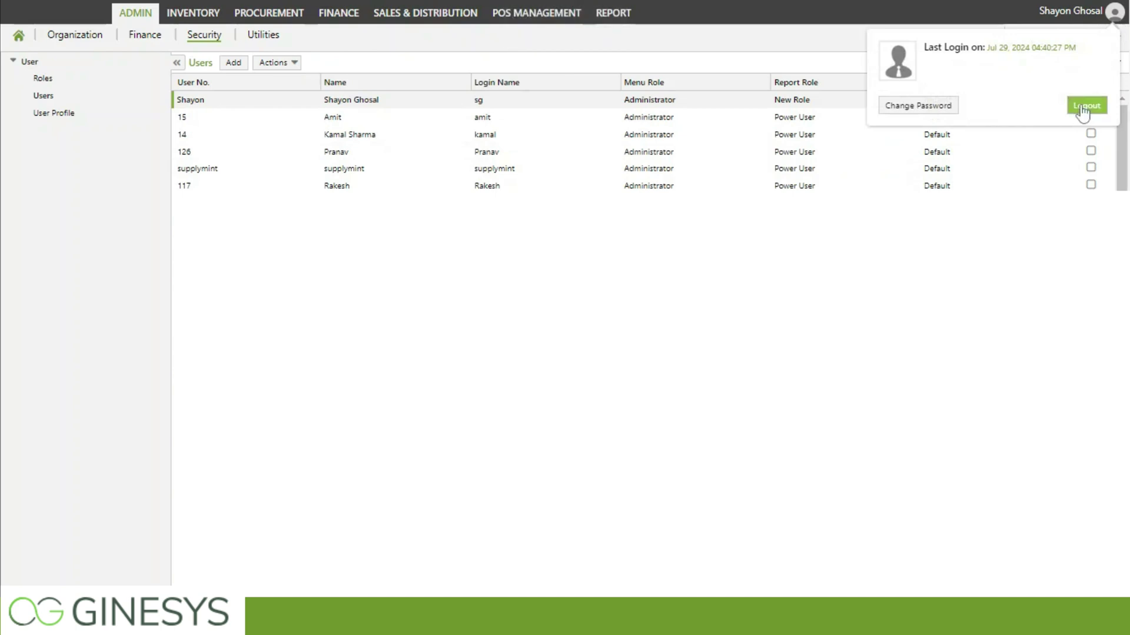
left_click(1082, 106)
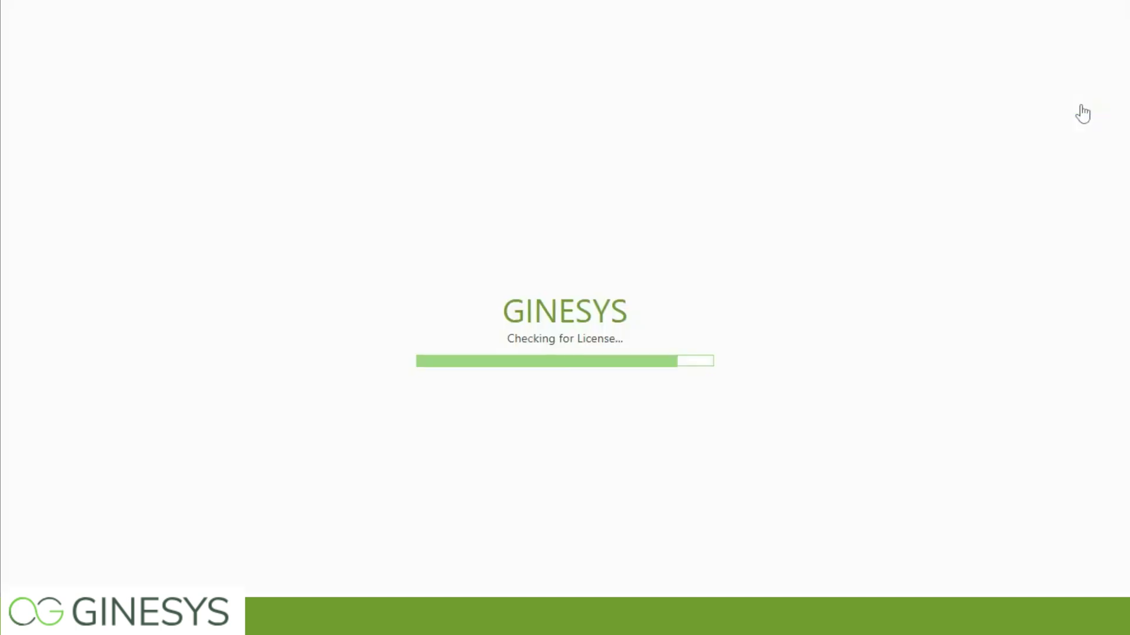
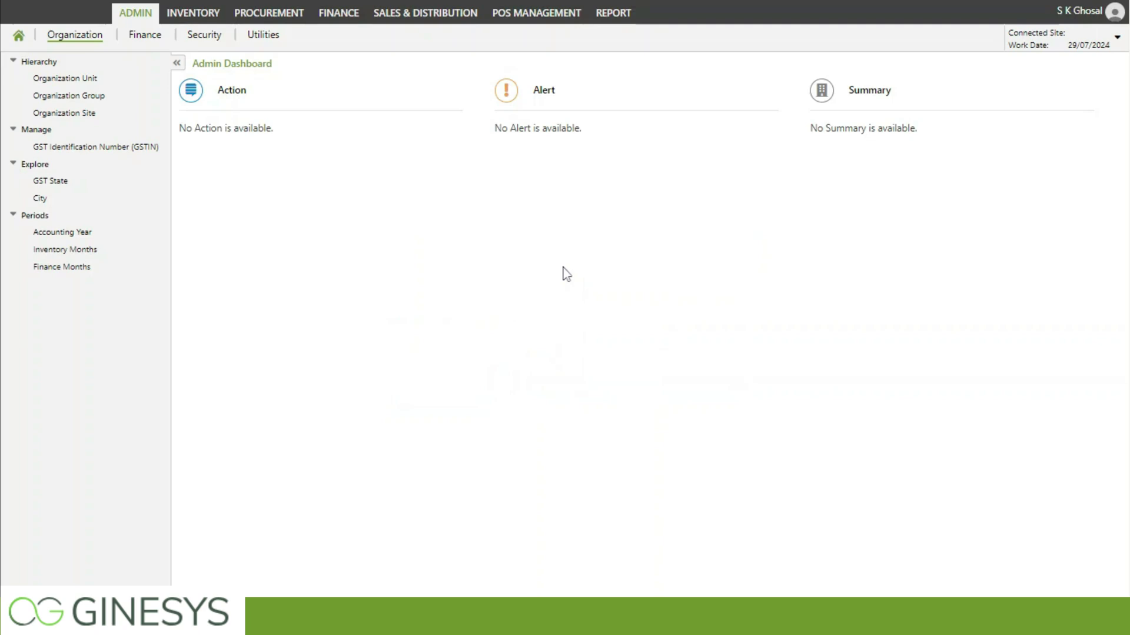
- Open Manage Reports from the REPORT menu, with New Role as the destination role
left_click(614, 13)
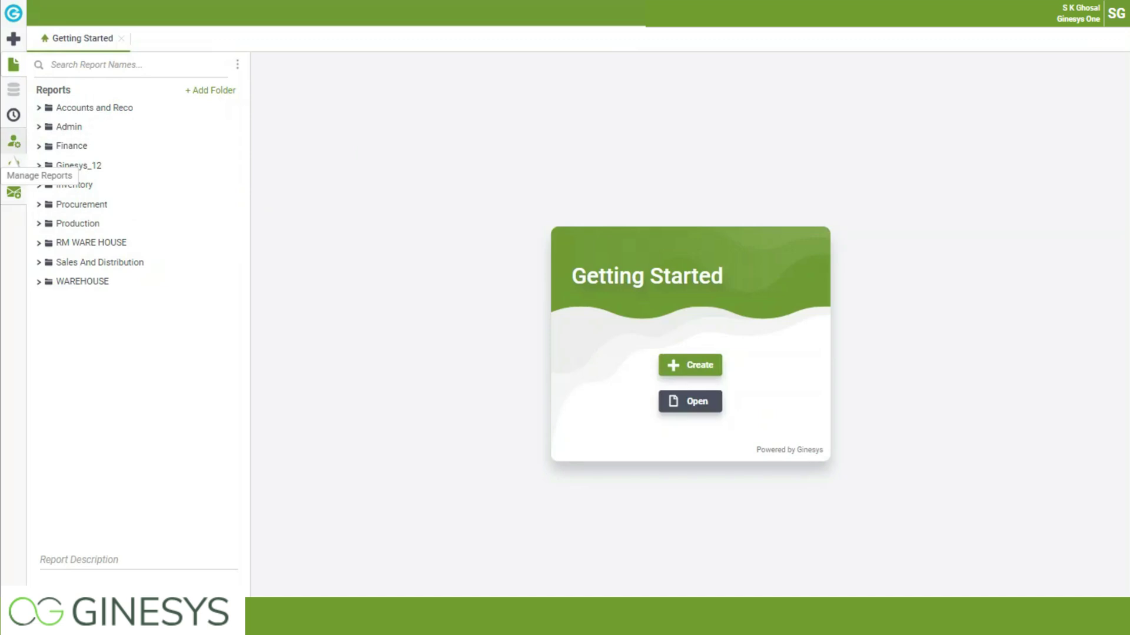
left_click(19, 147)
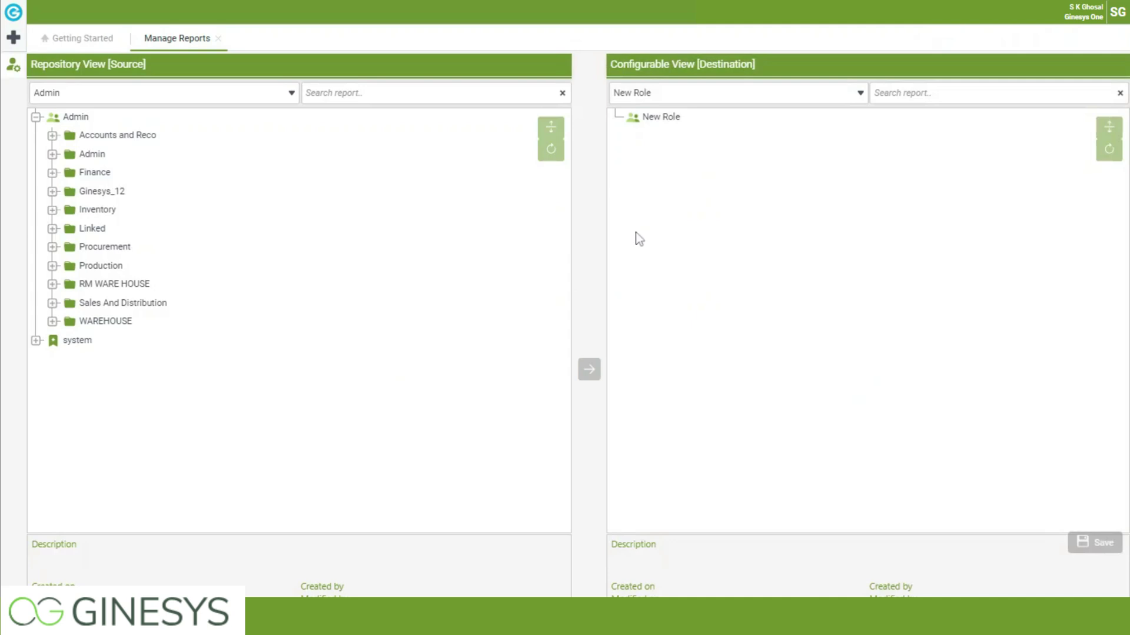
- Add the Admin > Status report folder under New Role
mouse_move(672, 131)
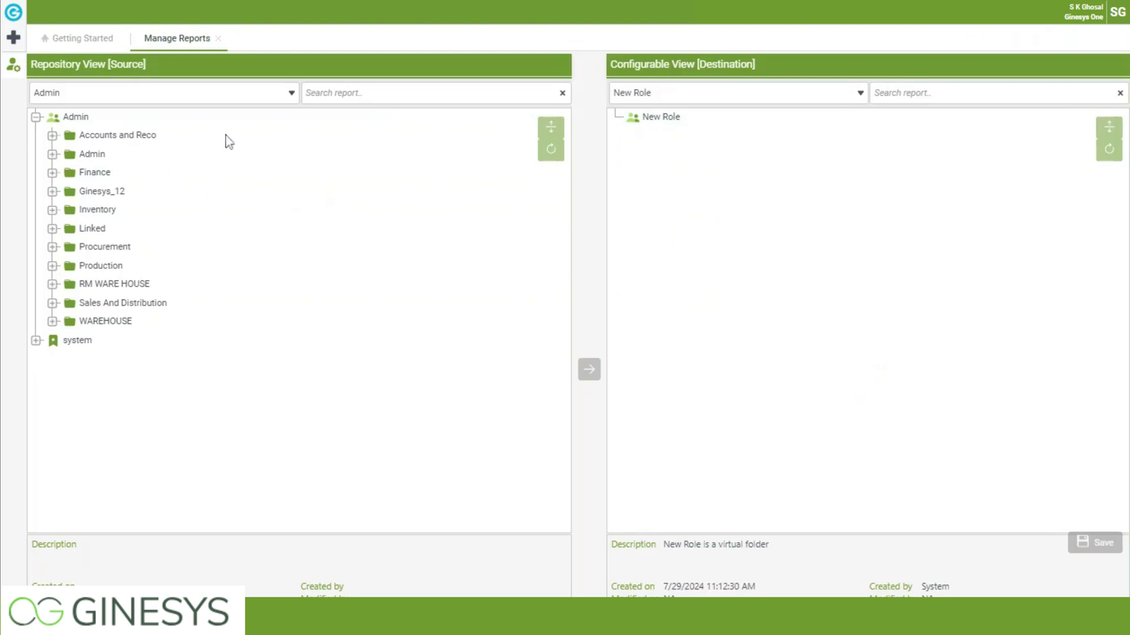
left_click(95, 172)
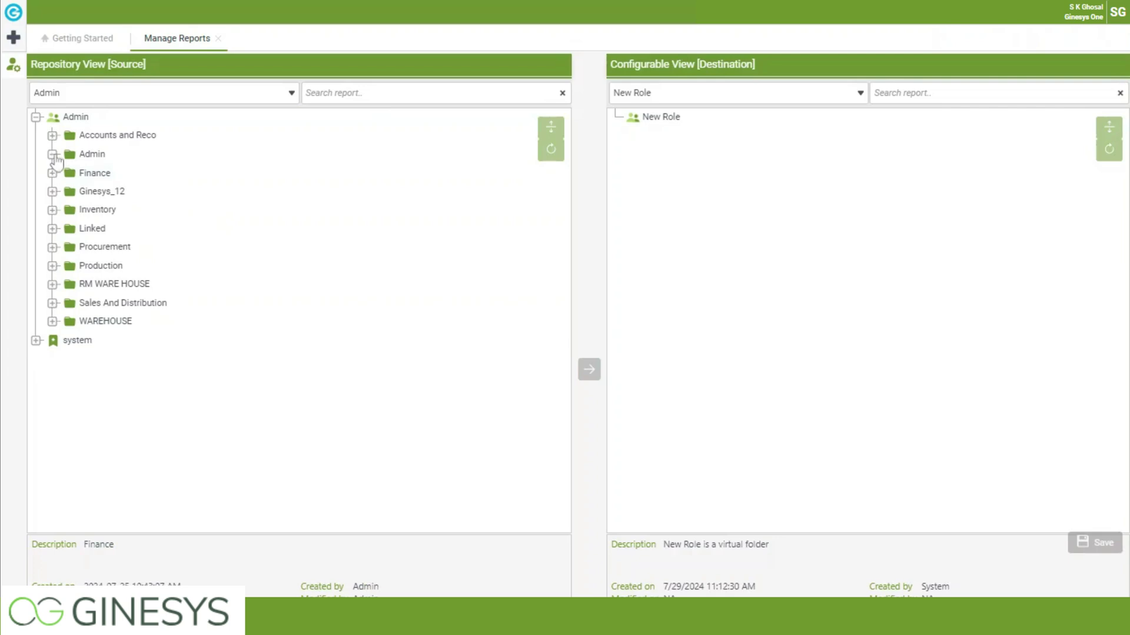
left_click(52, 154)
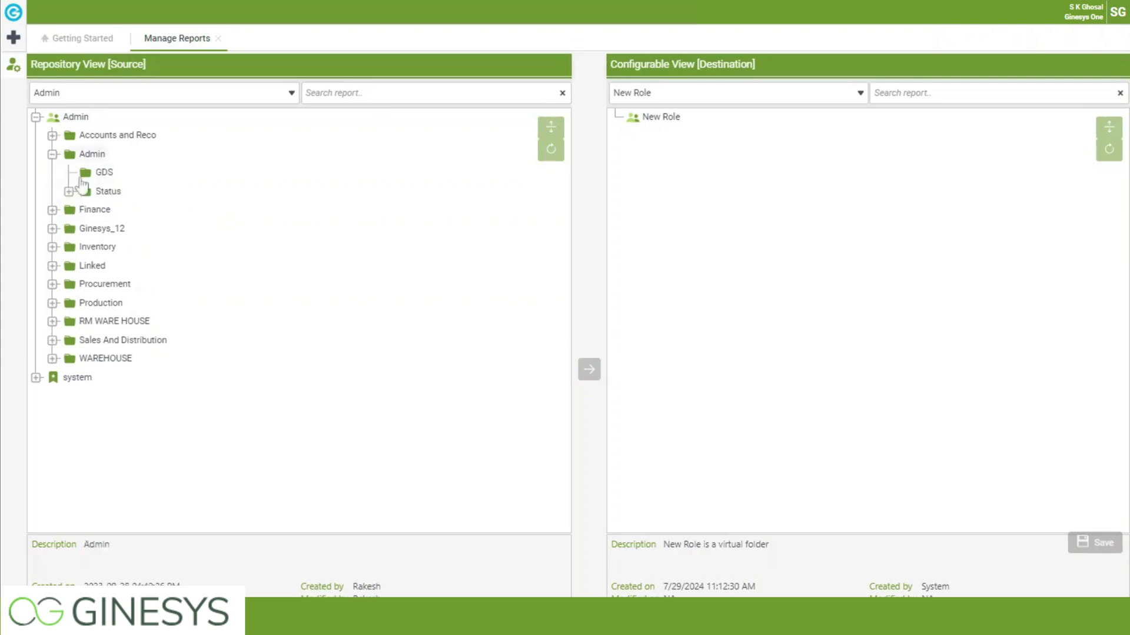
left_click(89, 193)
left_click_drag(87, 201, 672, 118)
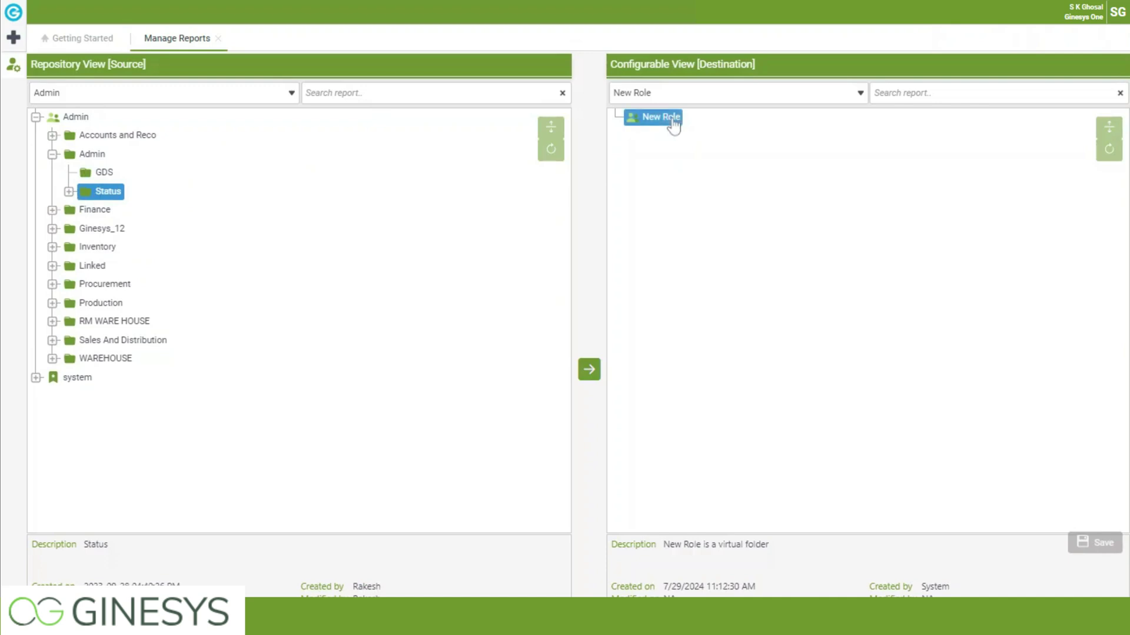
left_click(591, 370)
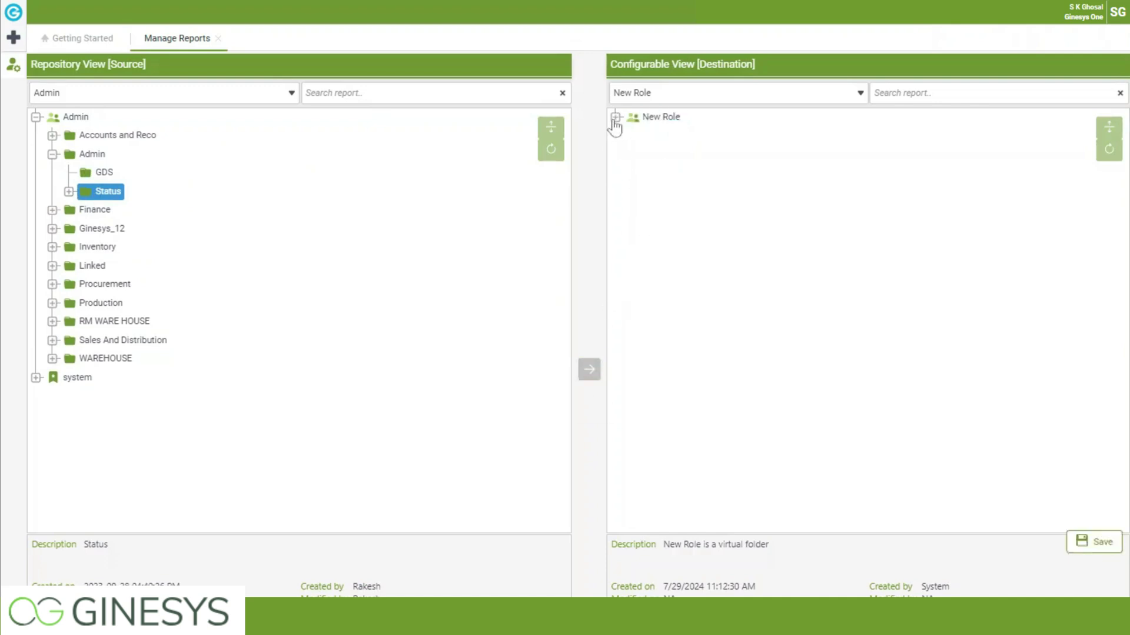
left_click(616, 117)
left_click(631, 136)
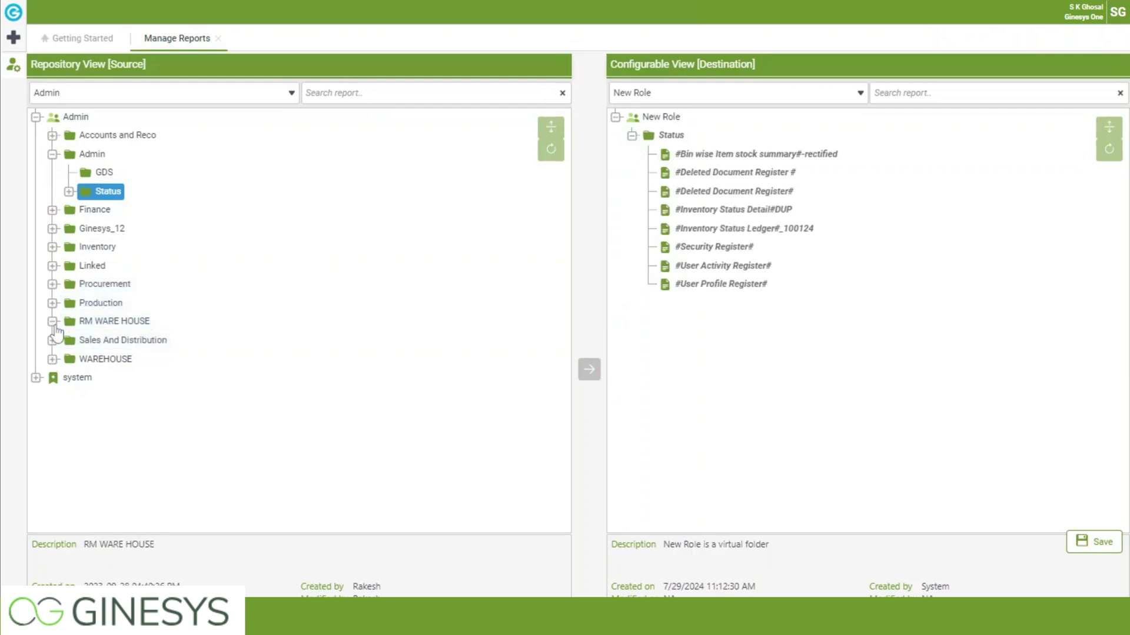
- Add the RM WARE HOUSE report folder under New Role and save the assignment
left_click(52, 321)
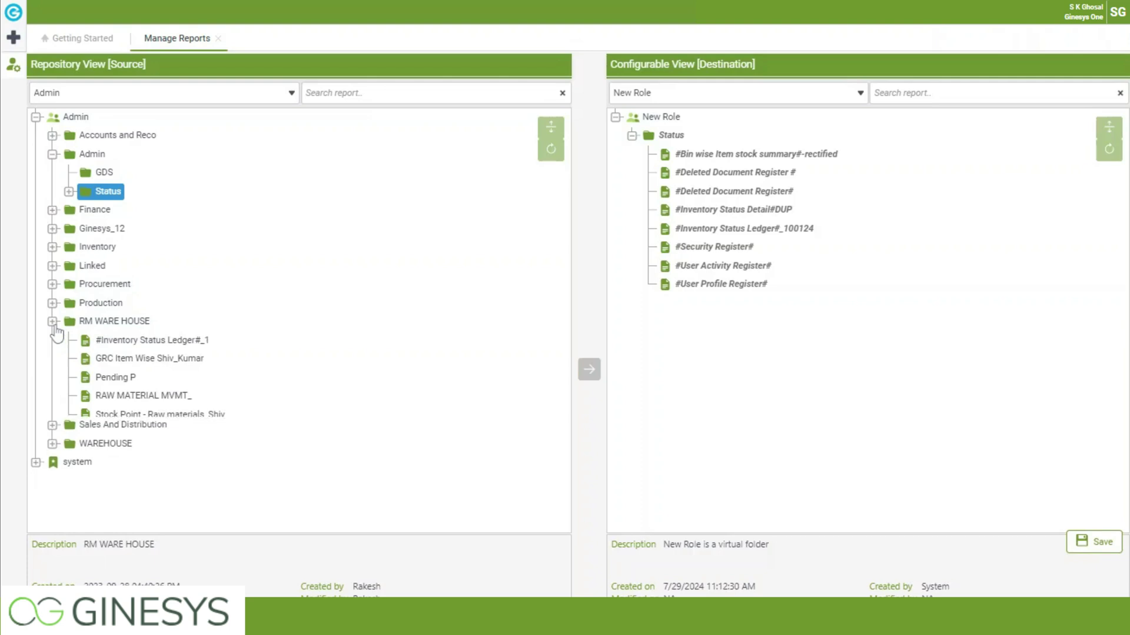
left_click(52, 321)
left_click(130, 321)
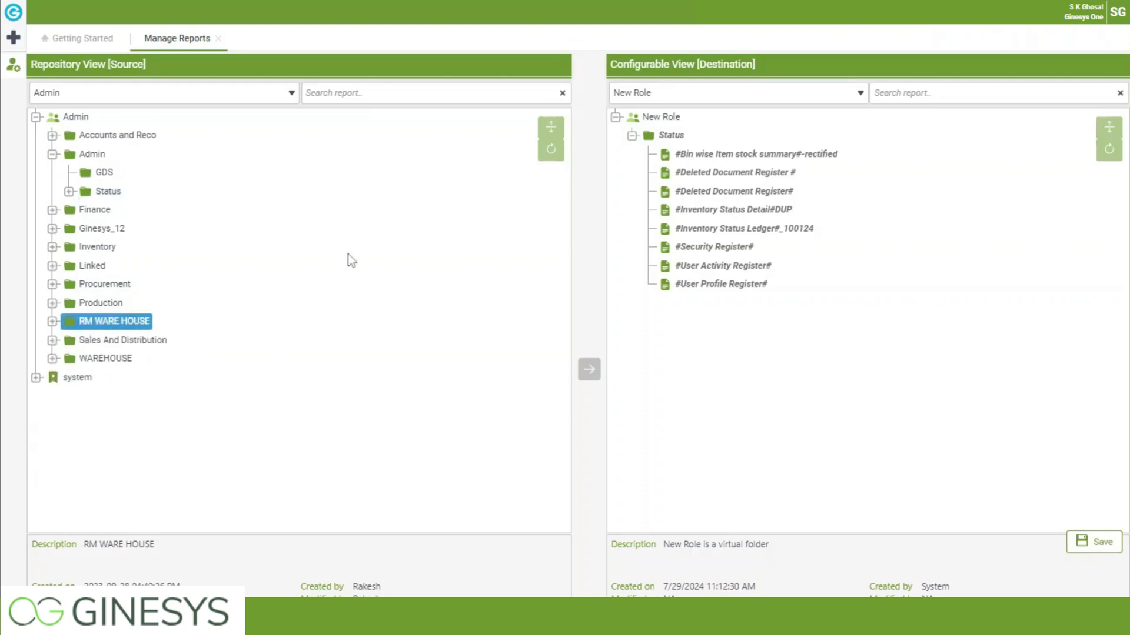
left_click(669, 120)
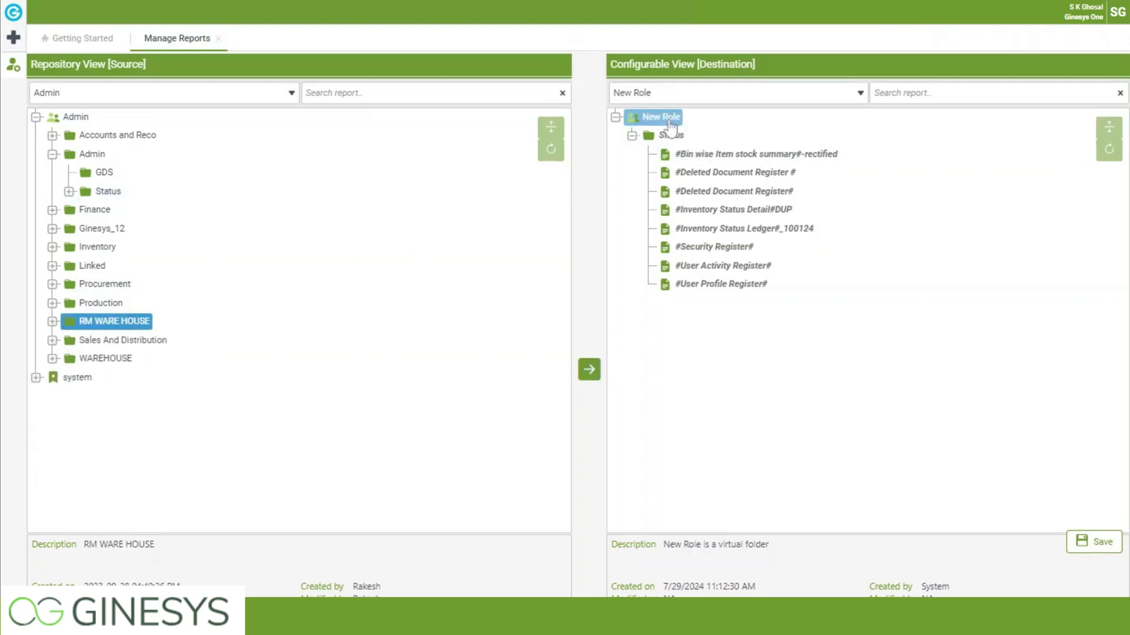
left_click(591, 374)
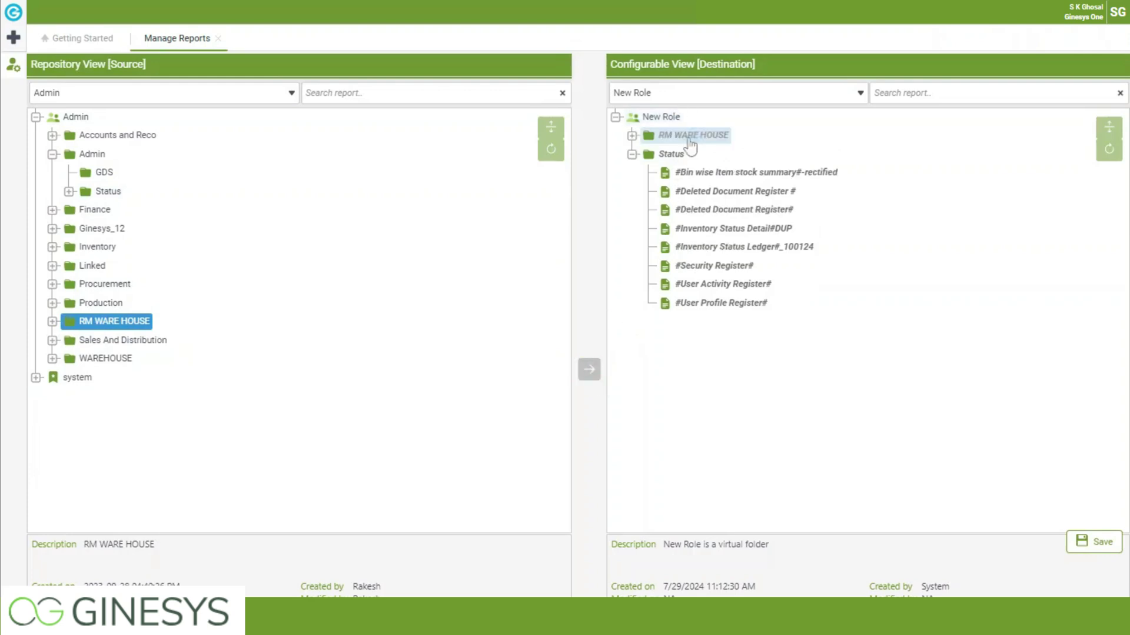
left_click(632, 135)
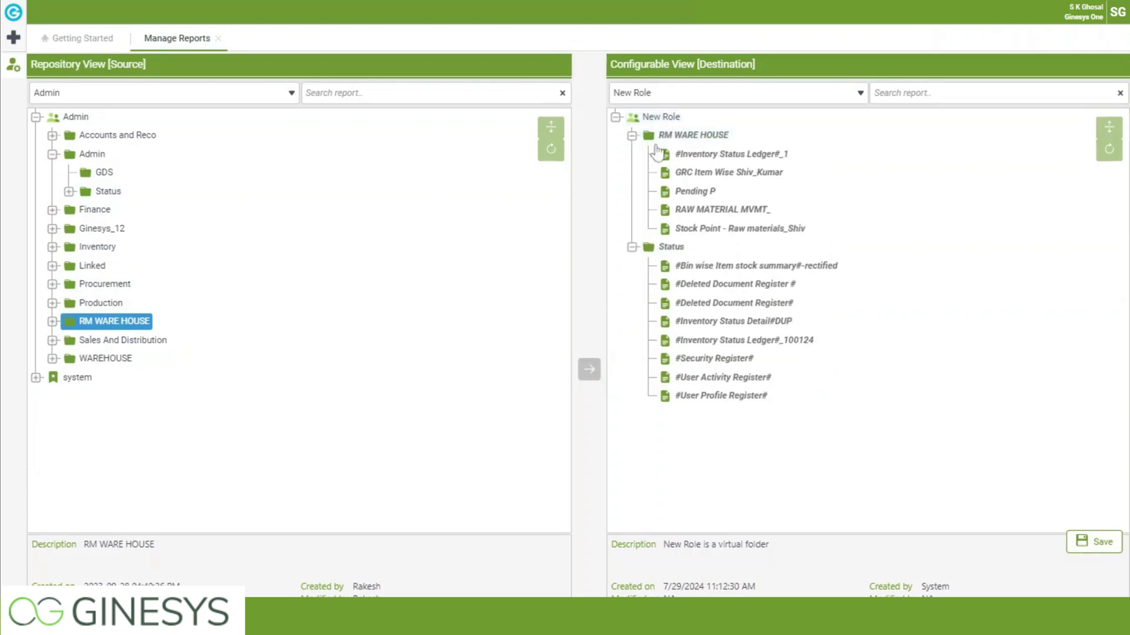
left_click(661, 153)
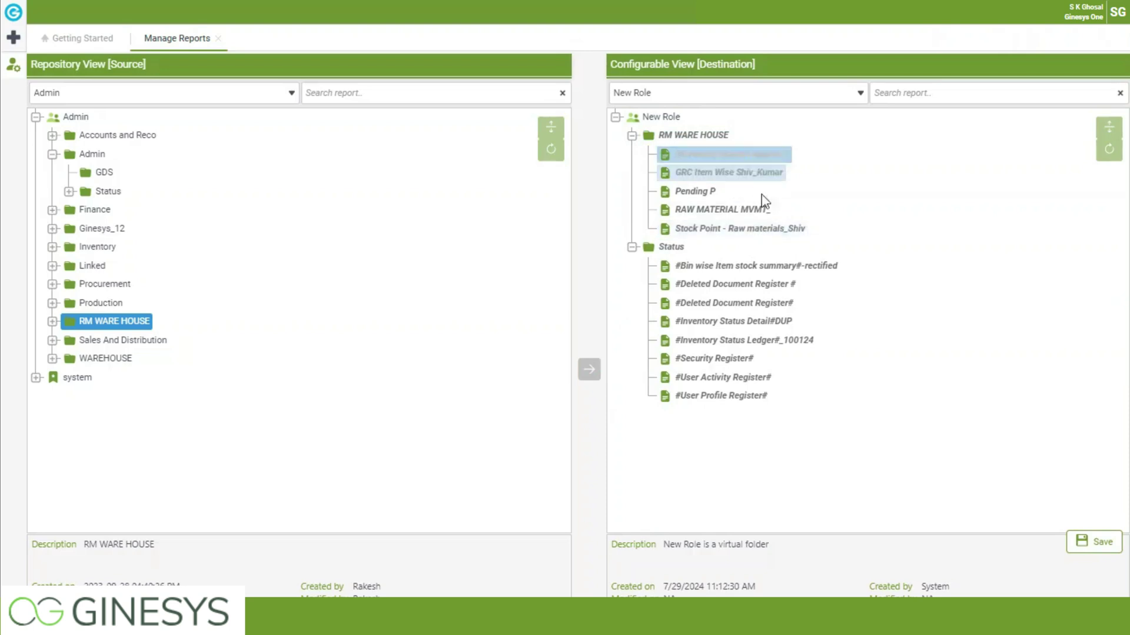
left_click(1084, 553)
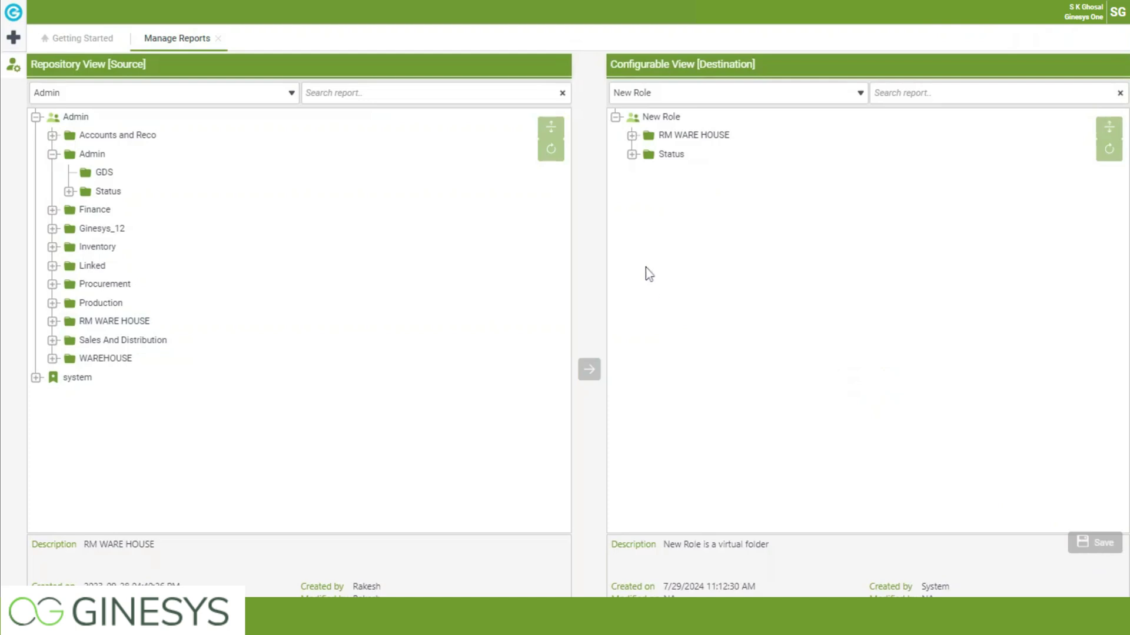
- Change #Inventory Status Ledger#_1 access in RM WARE HOUSE from View to All
left_click(668, 154)
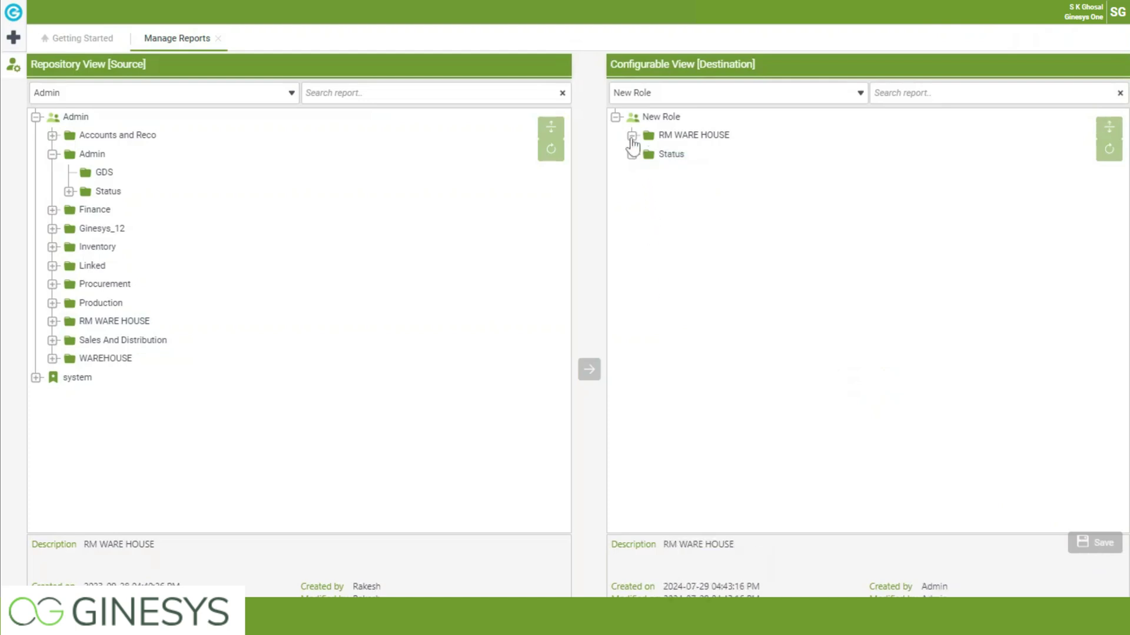
left_click(631, 135)
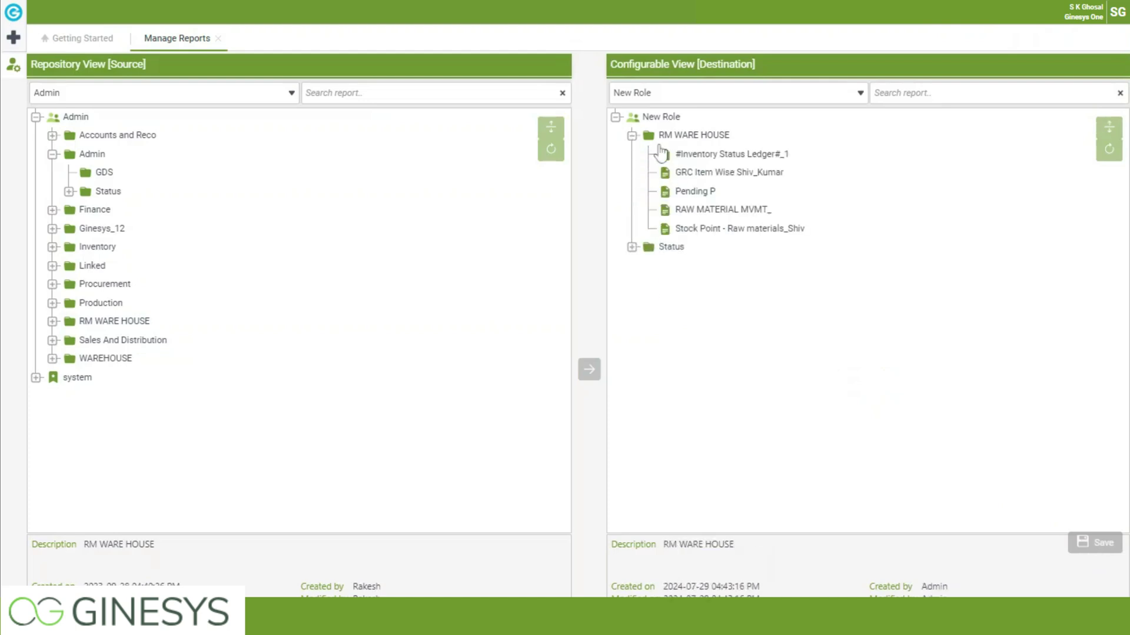
left_click(679, 155)
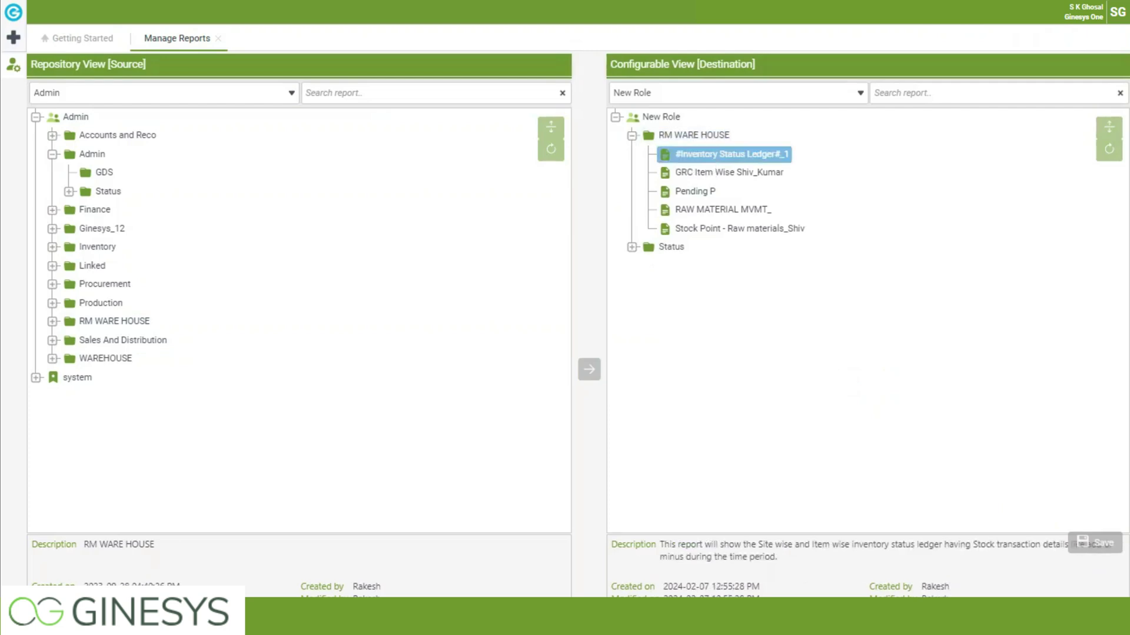
right_click(712, 160)
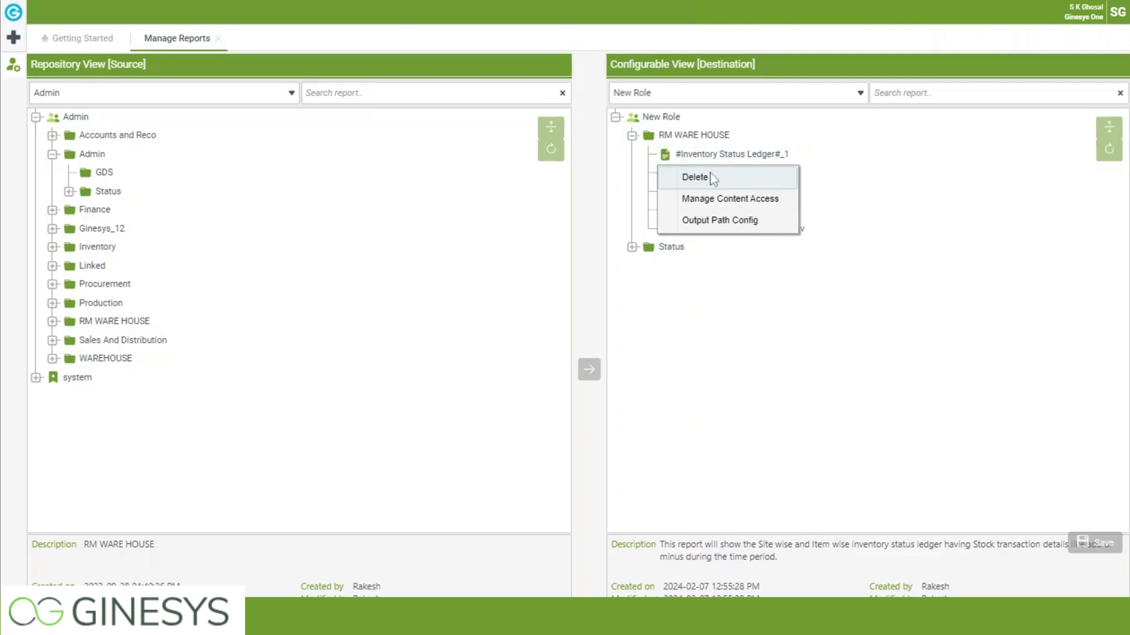
left_click(778, 156)
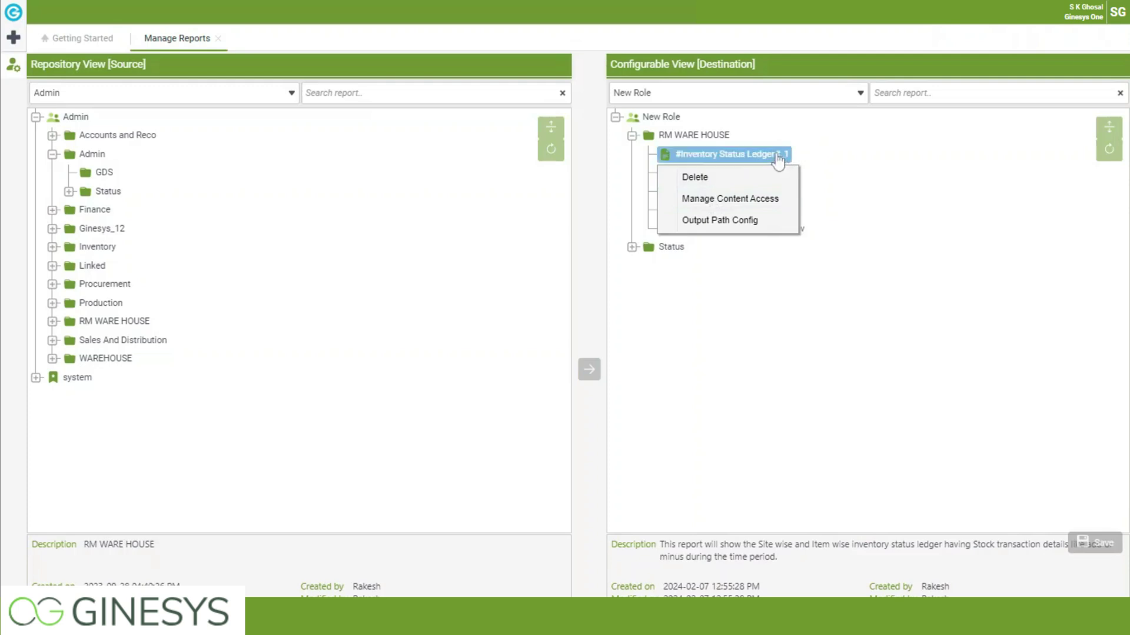
right_click(778, 156)
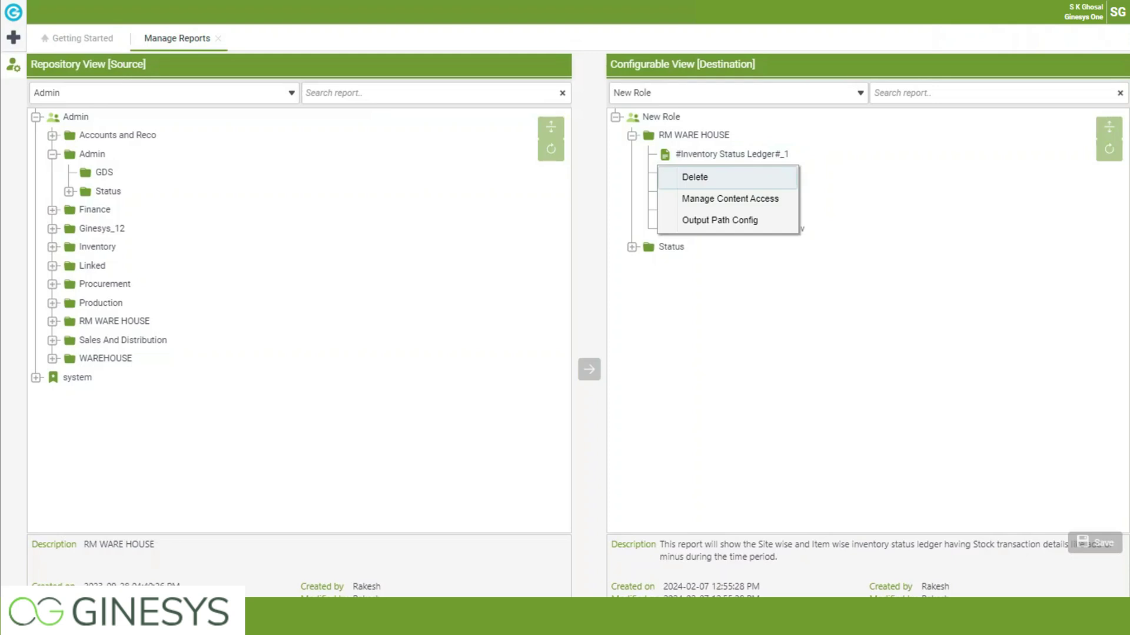
left_click(730, 200)
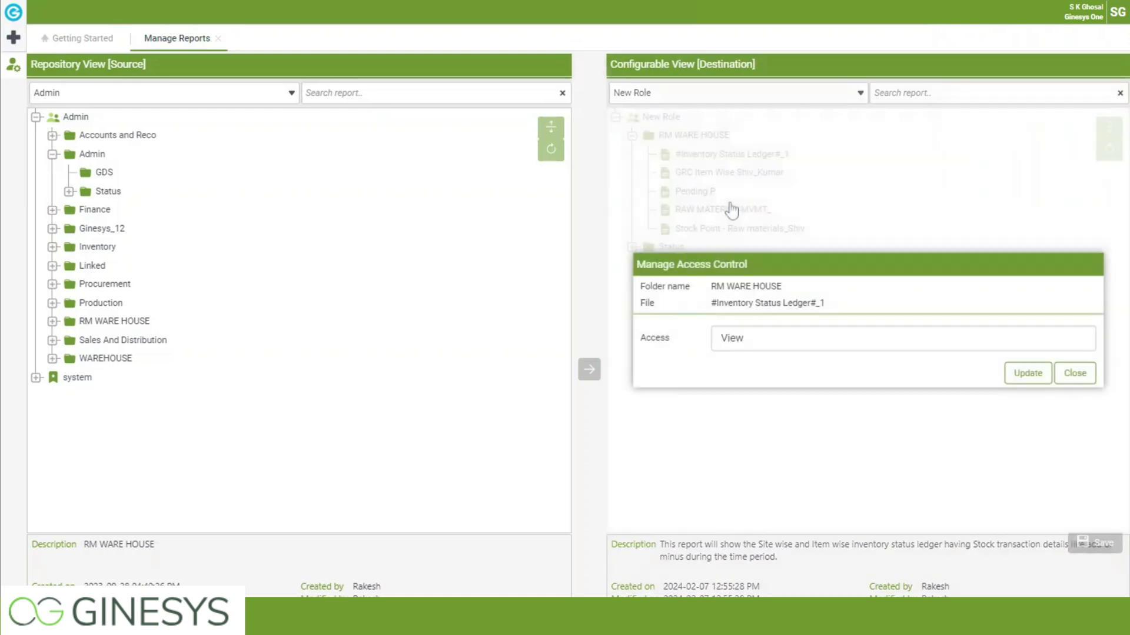
left_click(781, 340)
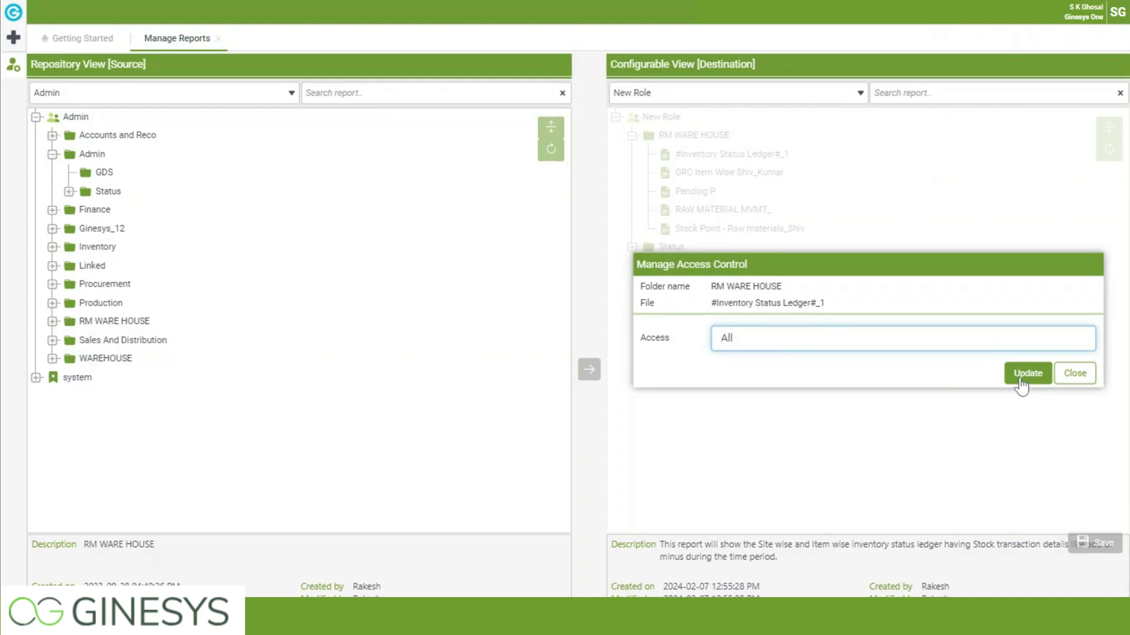
left_click(1027, 374)
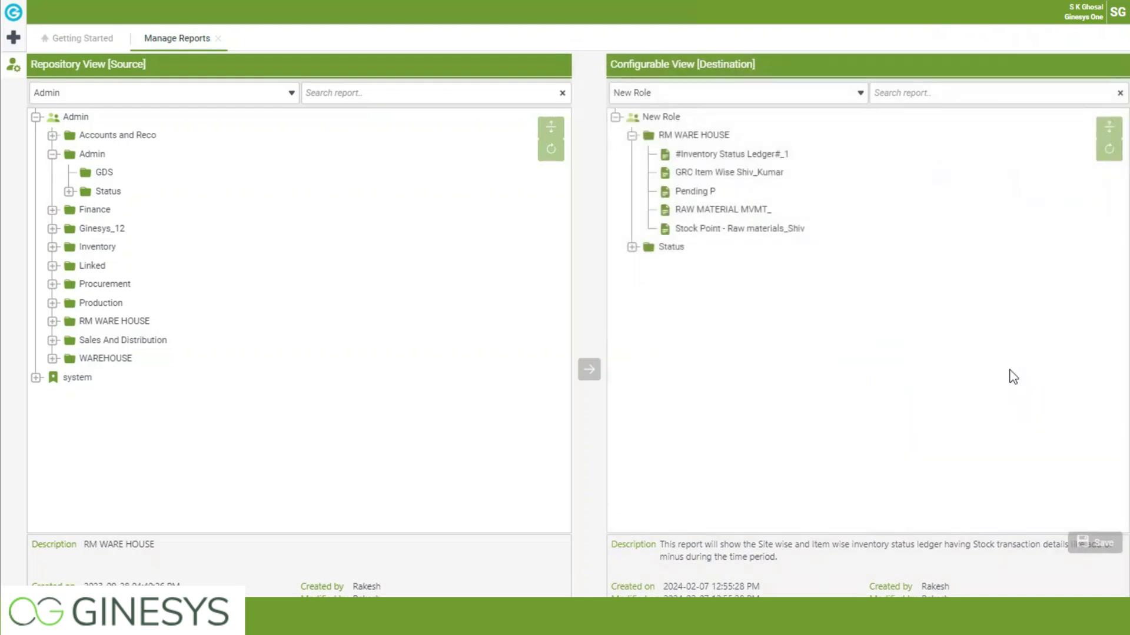
- Set the RAW MATERIAL MVMT_ report's access level for New Role to All
left_click(756, 156)
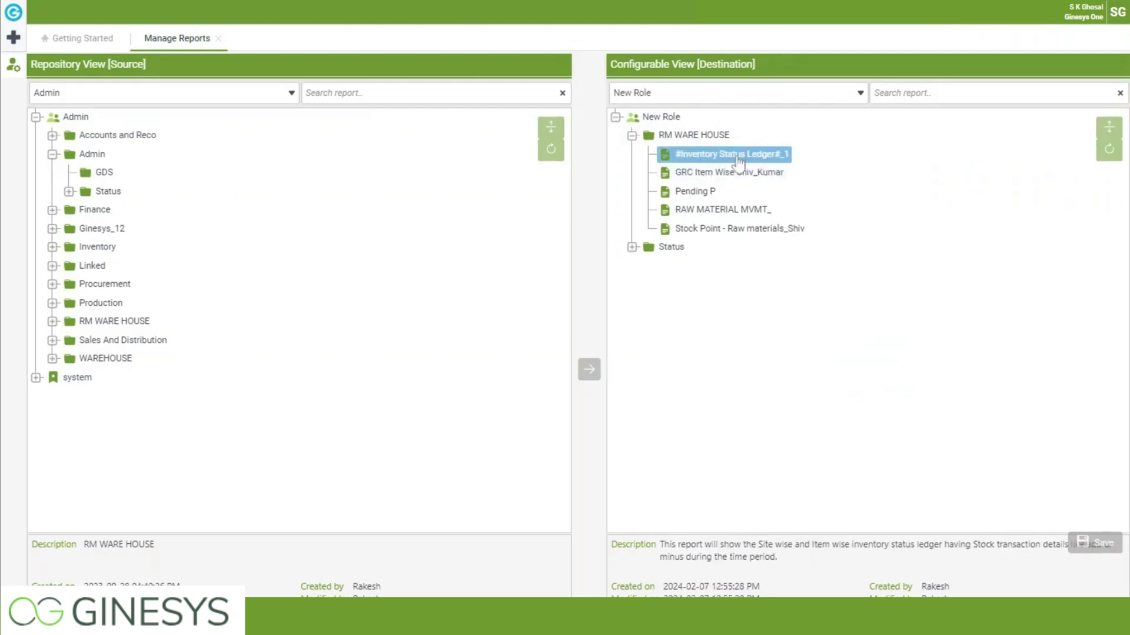
left_click(709, 229)
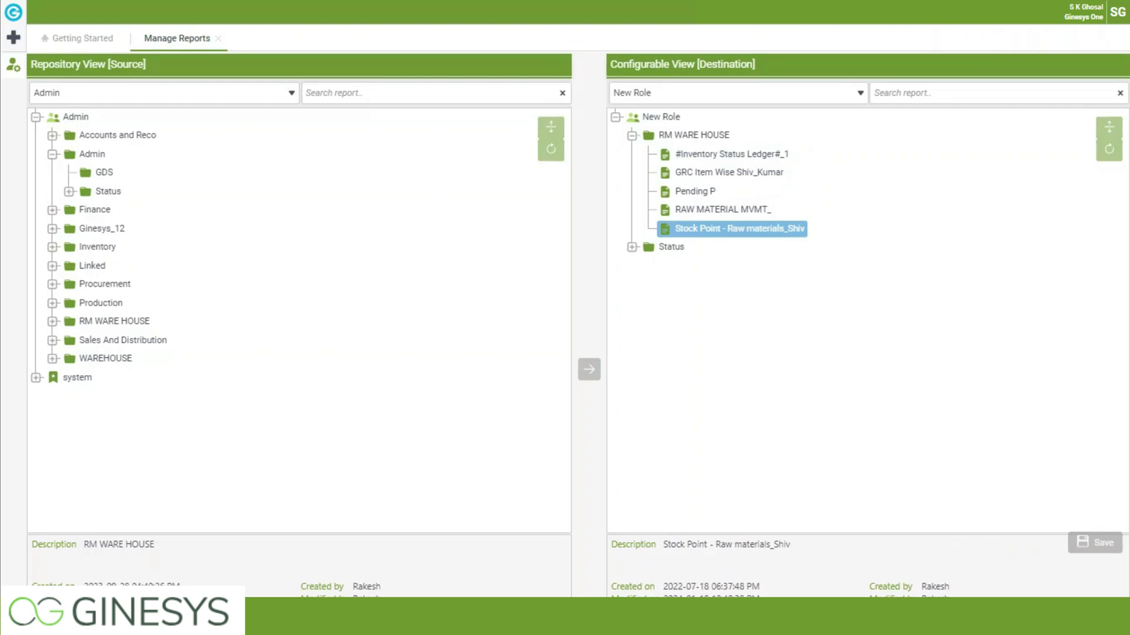
left_click(671, 247)
left_click(677, 229)
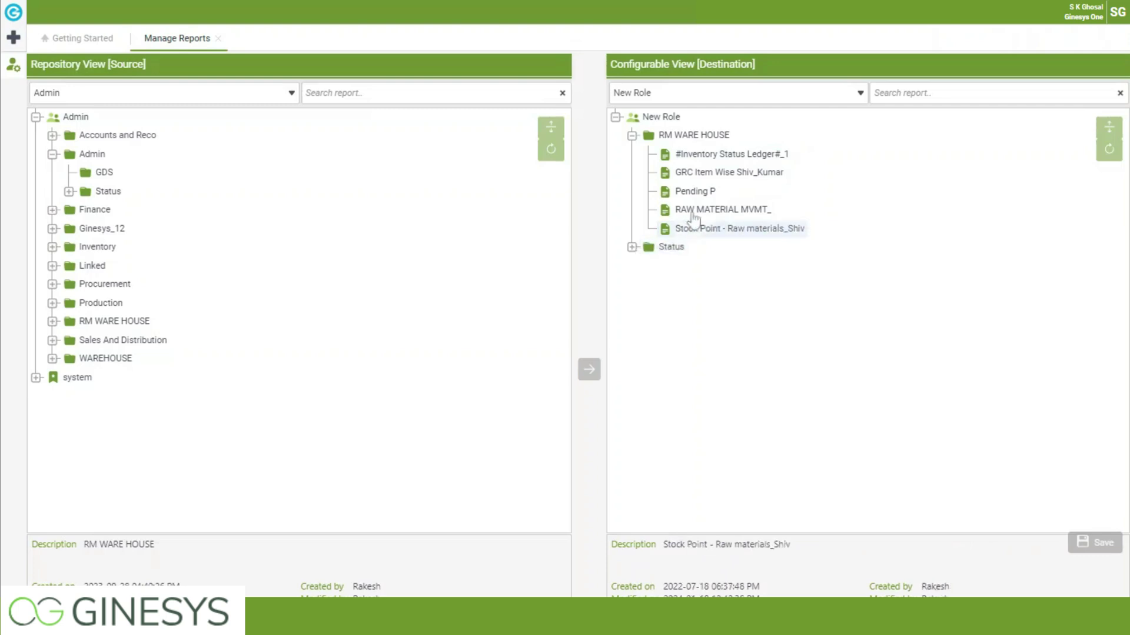
left_click(730, 172)
left_click(741, 210)
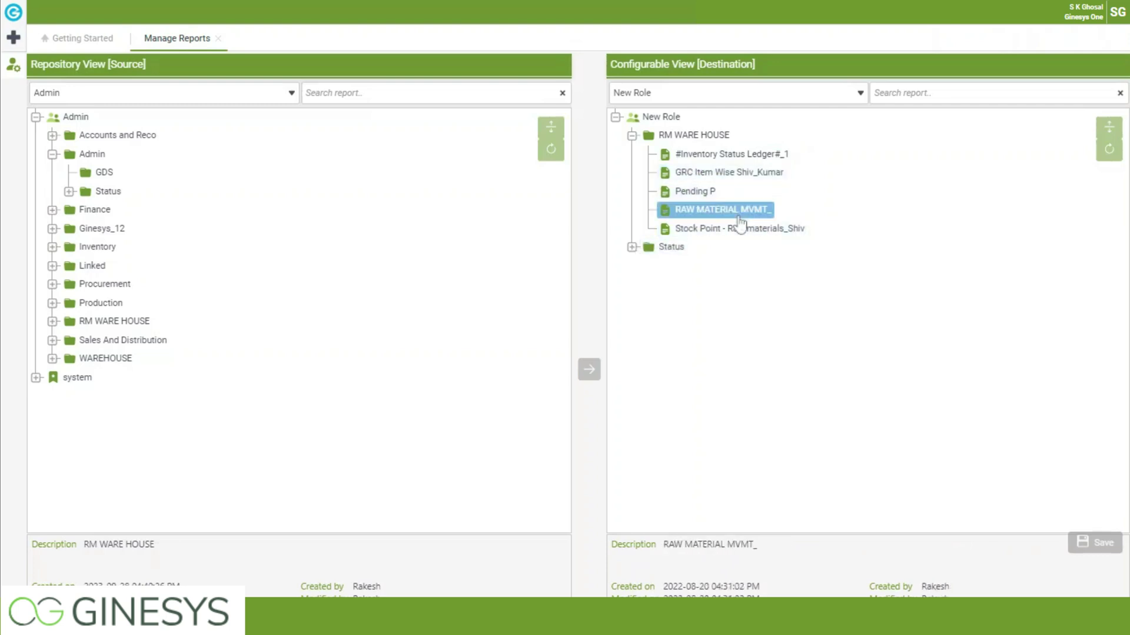
left_click(743, 229)
right_click(743, 211)
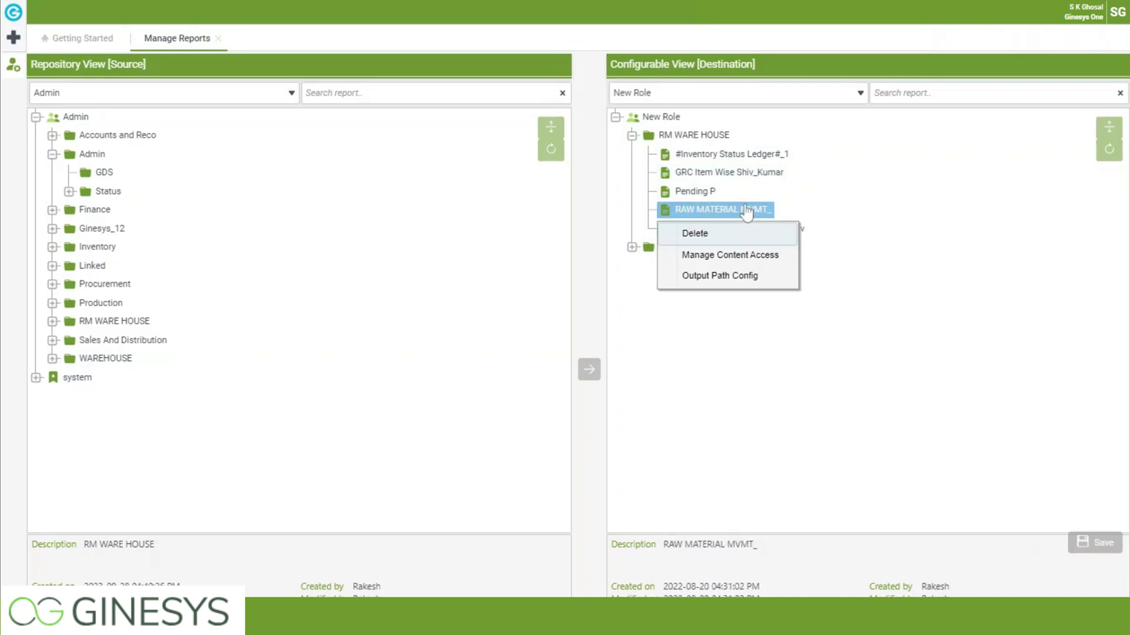
left_click(730, 255)
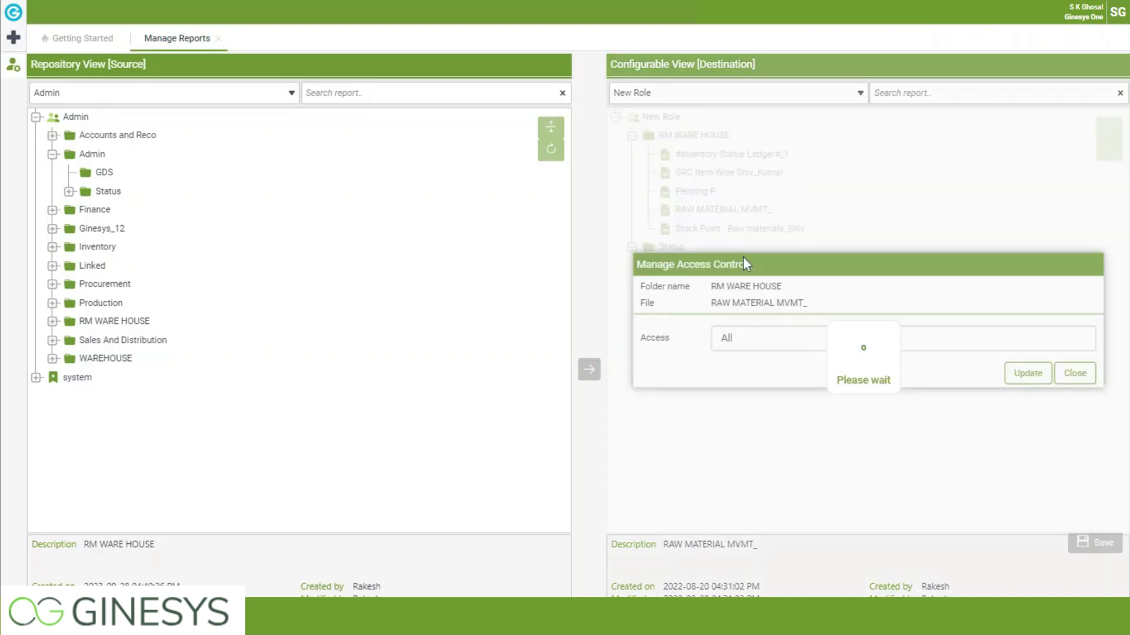
left_click(753, 341)
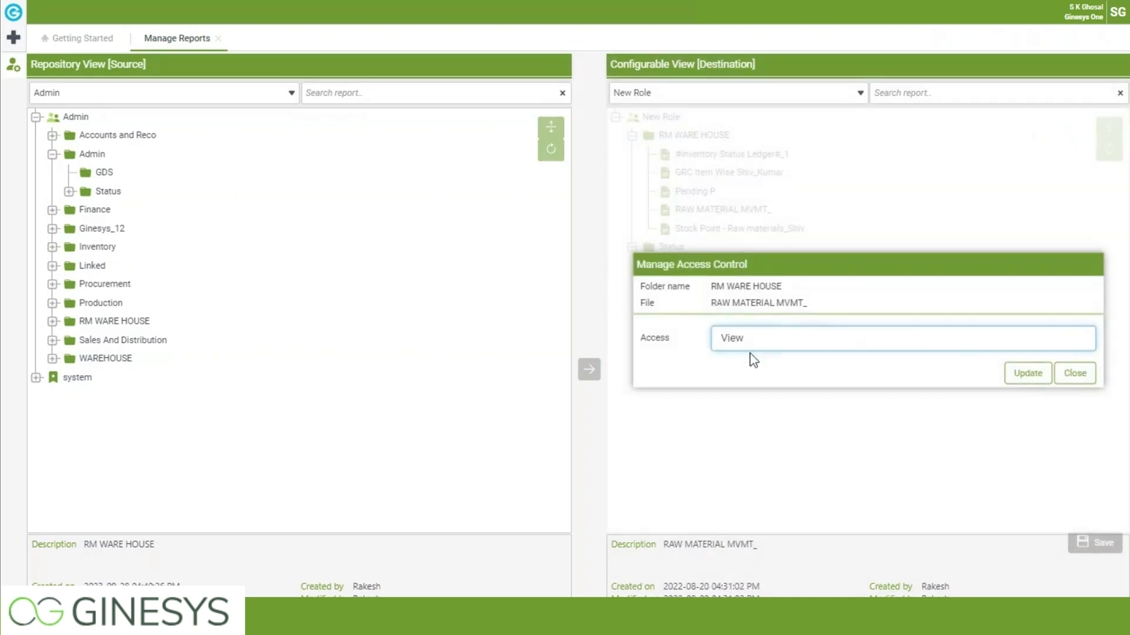
left_click(751, 366)
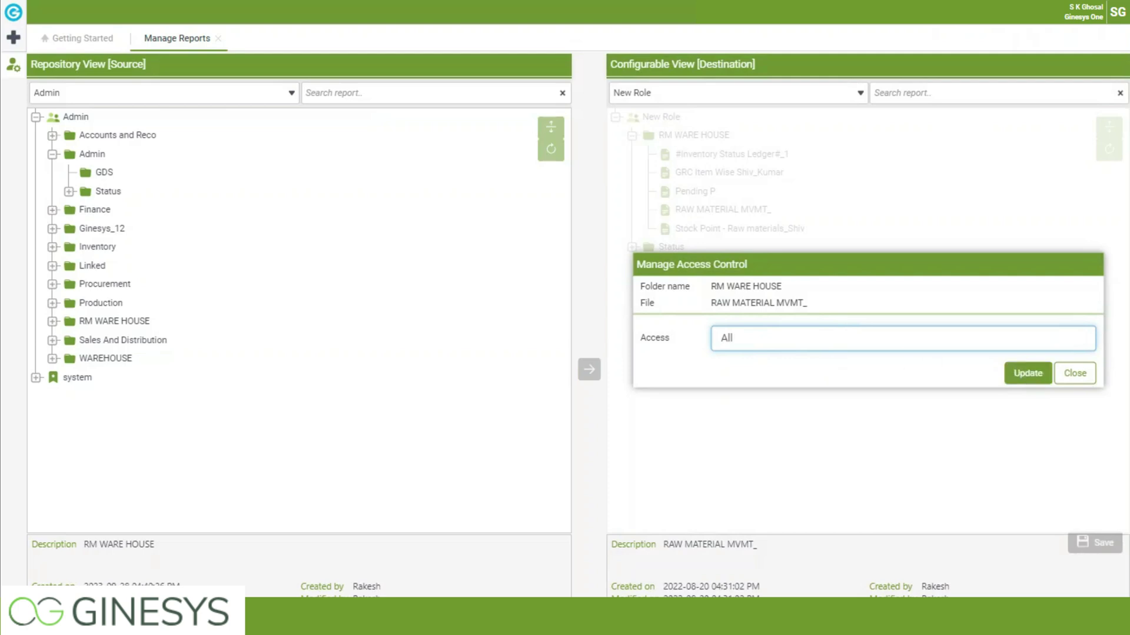
left_click(1028, 373)
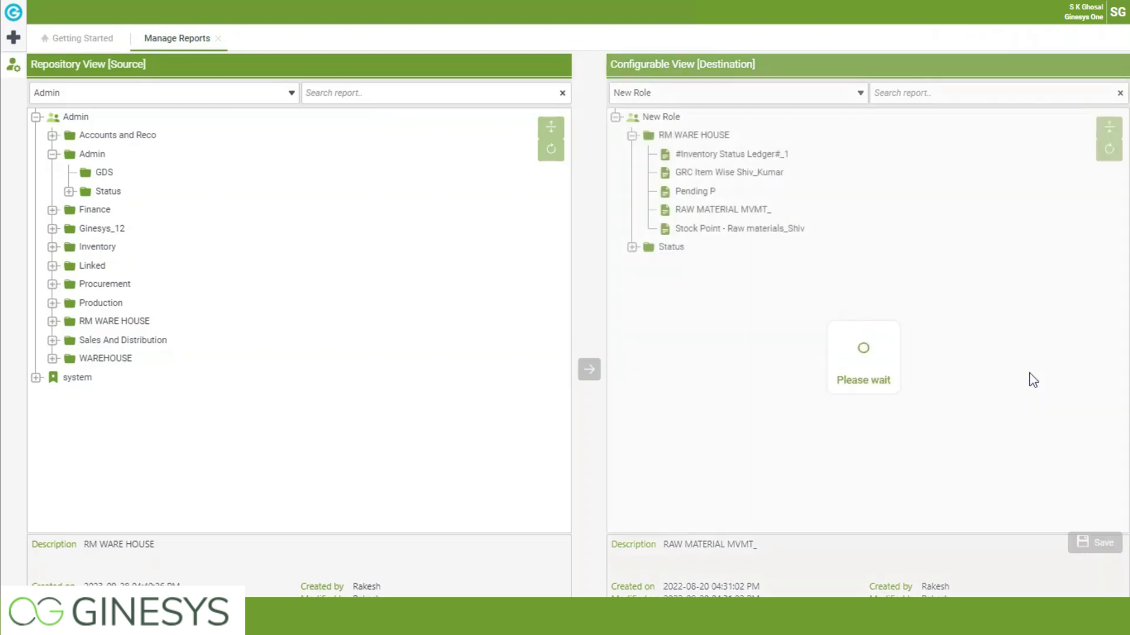
- Review the RM WARE HOUSE and Status reports, ending on #User Profile Register#
left_click(735, 173)
left_click(730, 156)
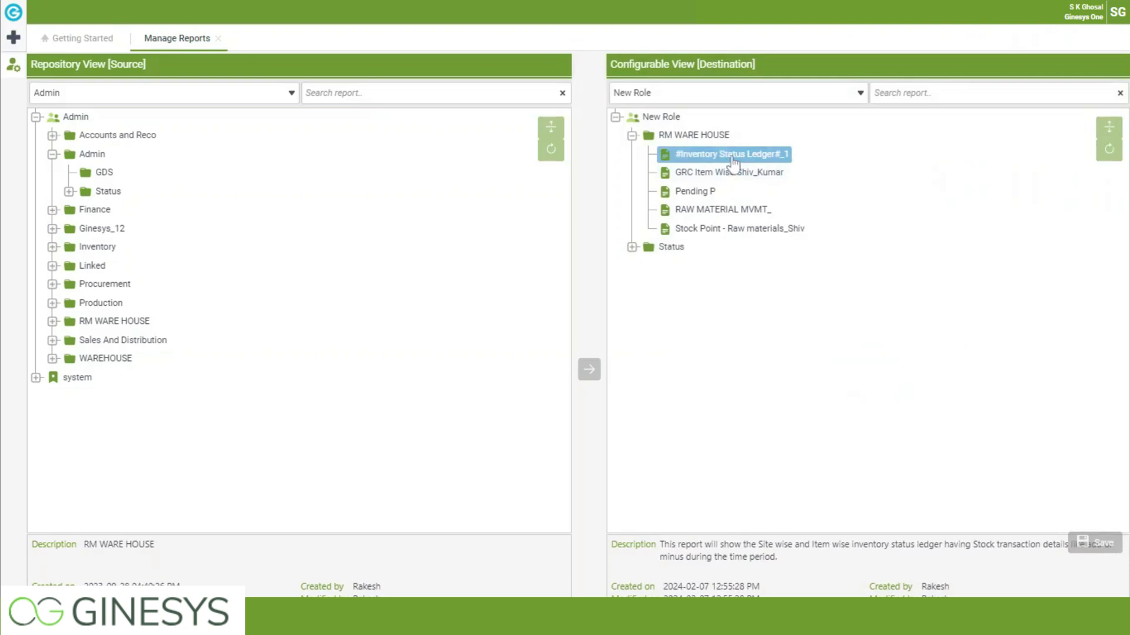
left_click(759, 210)
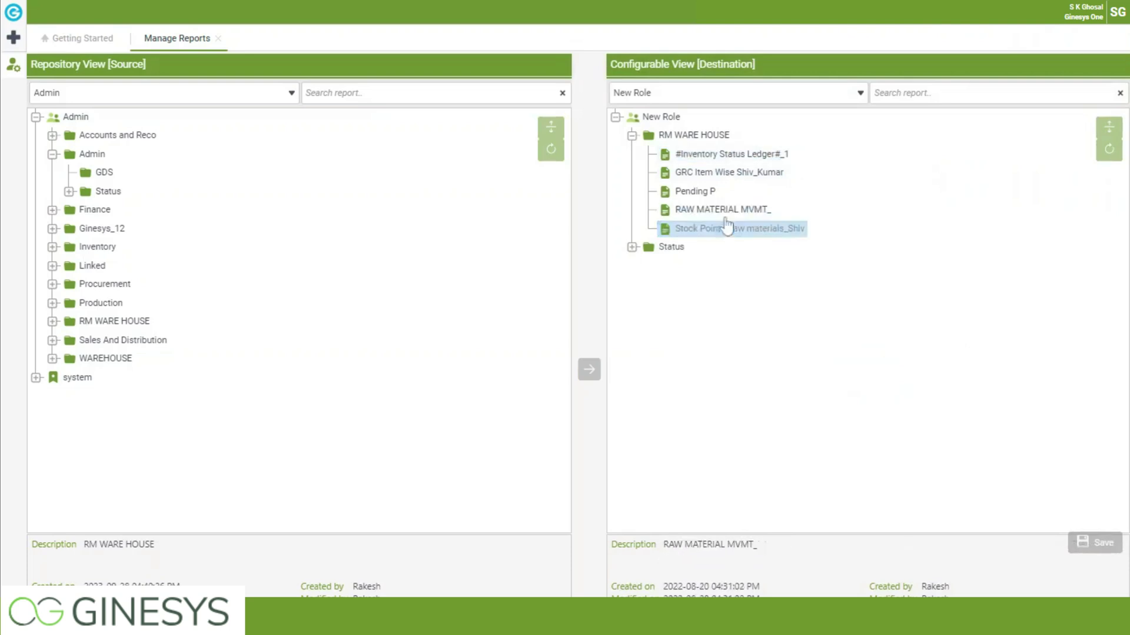
left_click(741, 229)
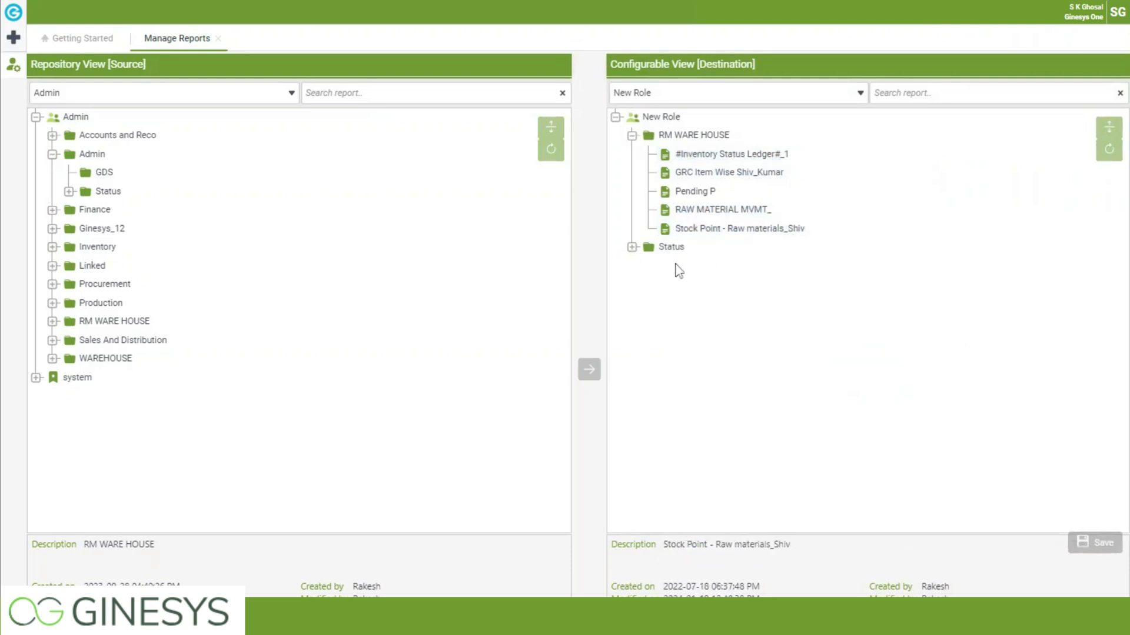
left_click(631, 248)
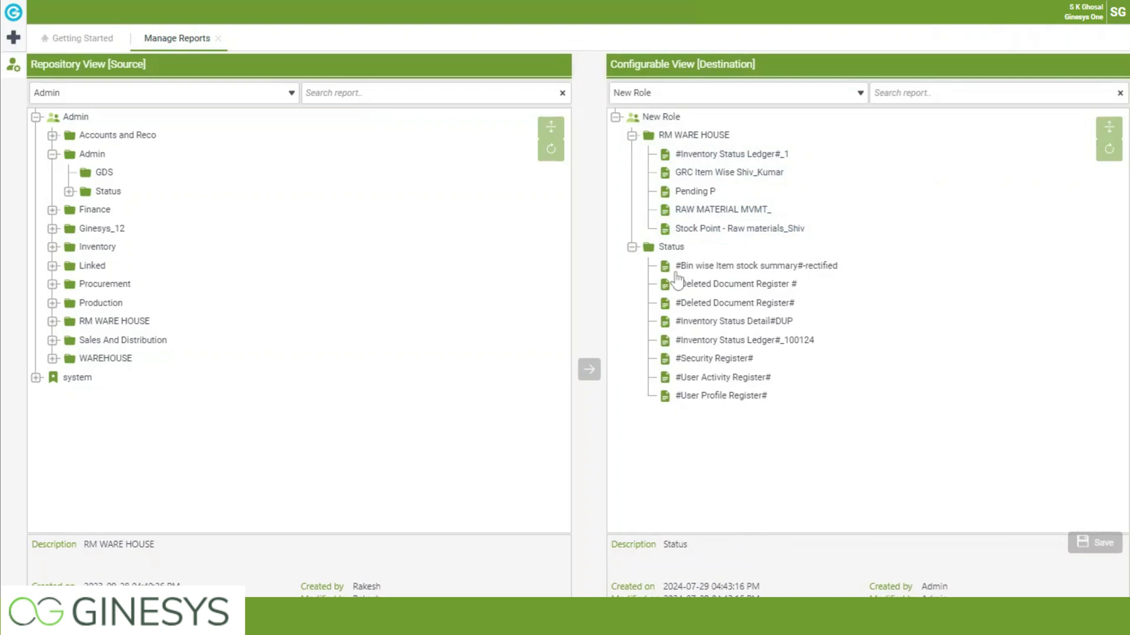
left_click(723, 377)
left_click(741, 397)
left_click(733, 358)
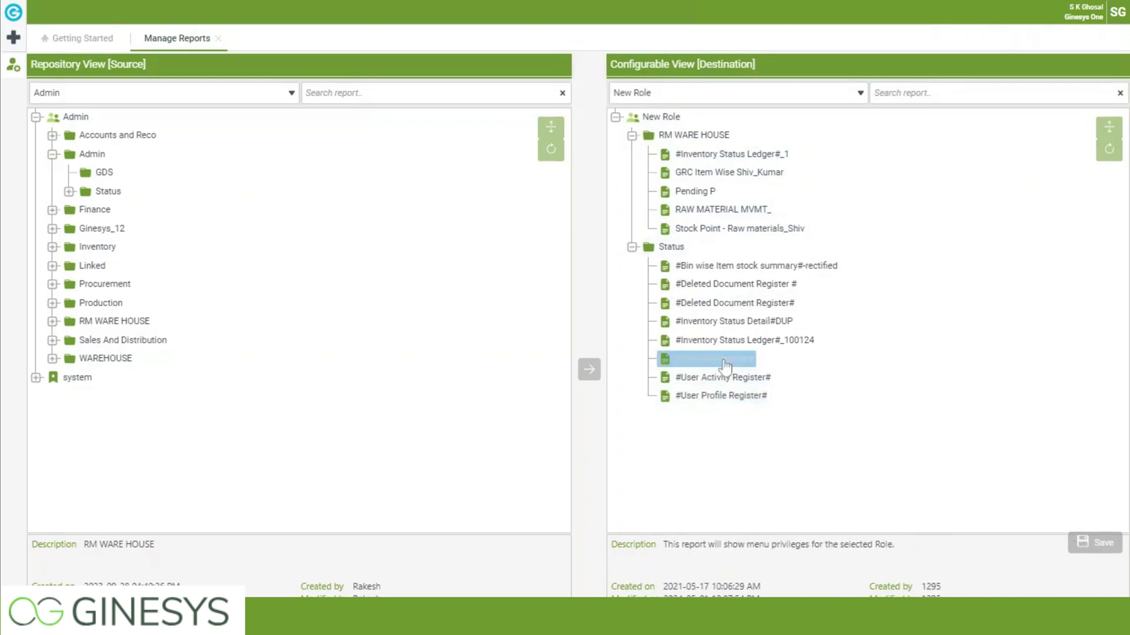
left_click(742, 397)
right_click(745, 398)
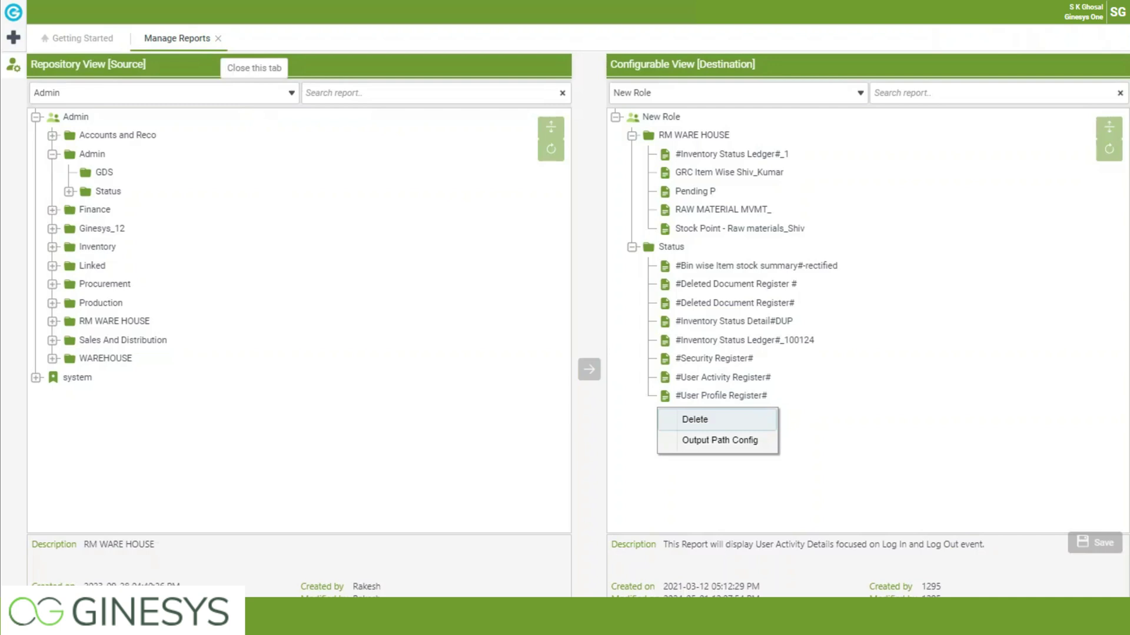
- Close Manage Reports and switch to the Report Inbox showing all roles
left_click(217, 38)
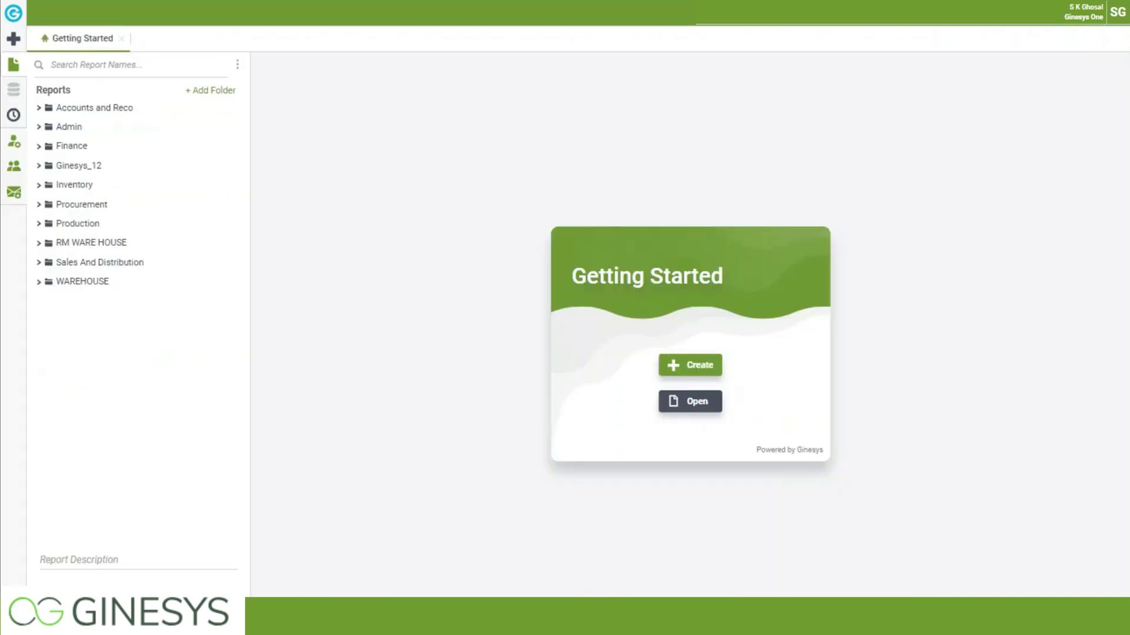
left_click(13, 192)
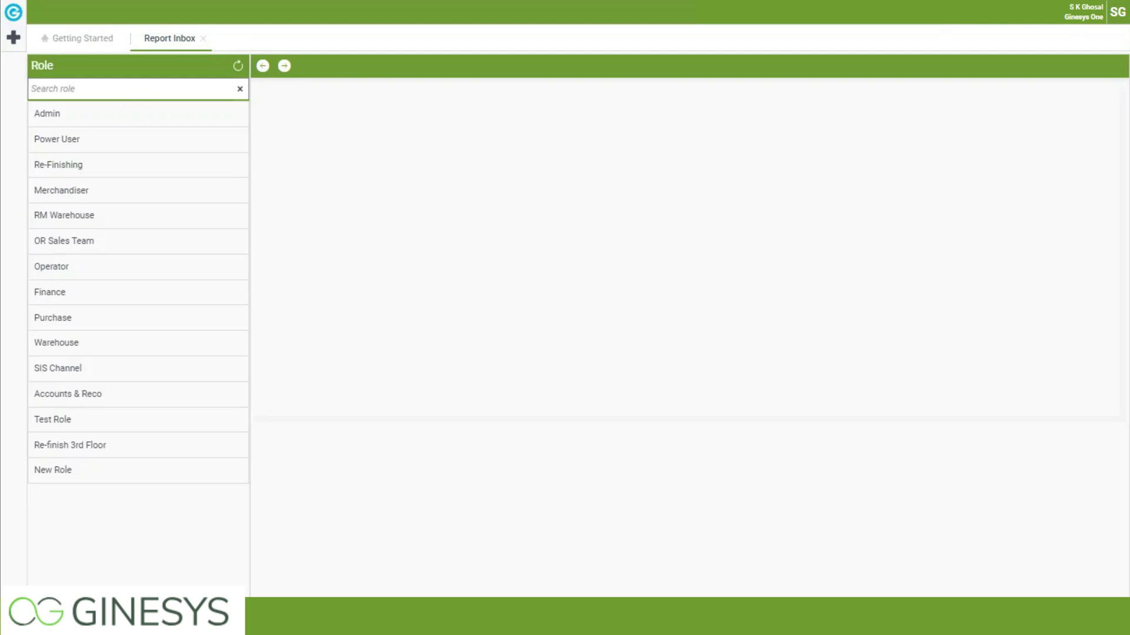
- Open the Admin role's Ticket folder, copy the xlsx file location, and return to Manage Reports
left_click(121, 119)
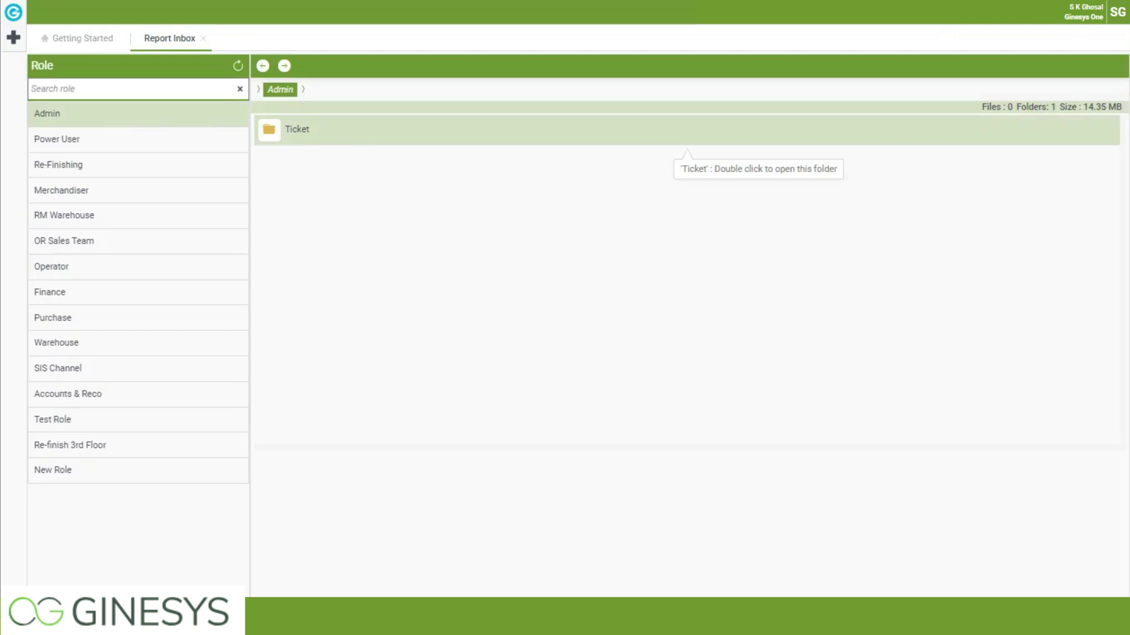
double_click(330, 133)
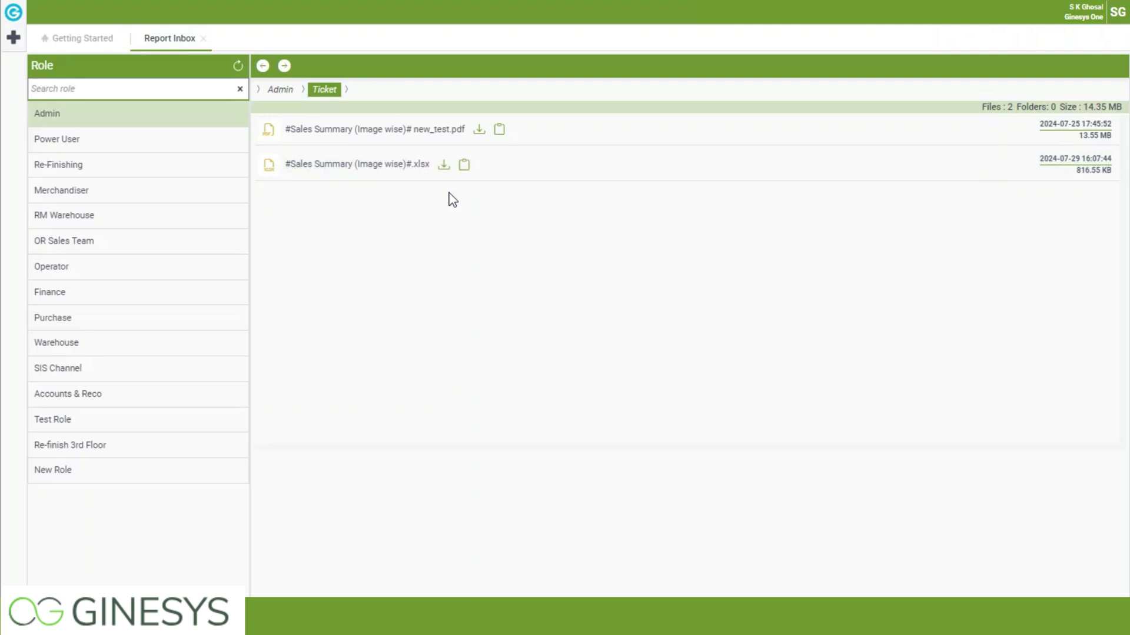
left_click(464, 167)
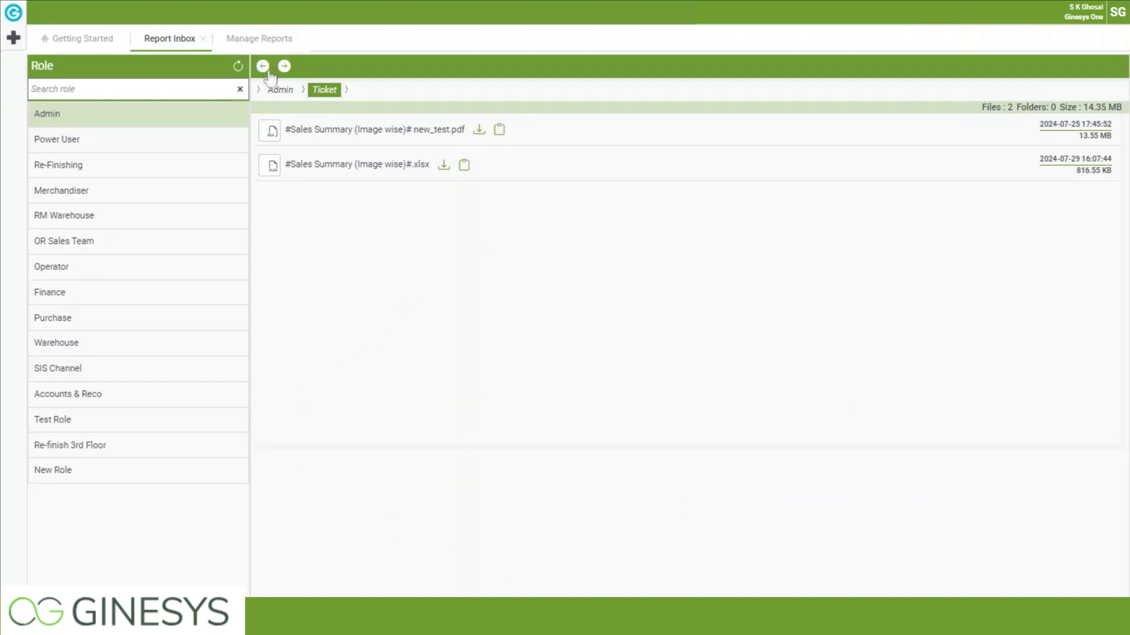
left_click(243, 47)
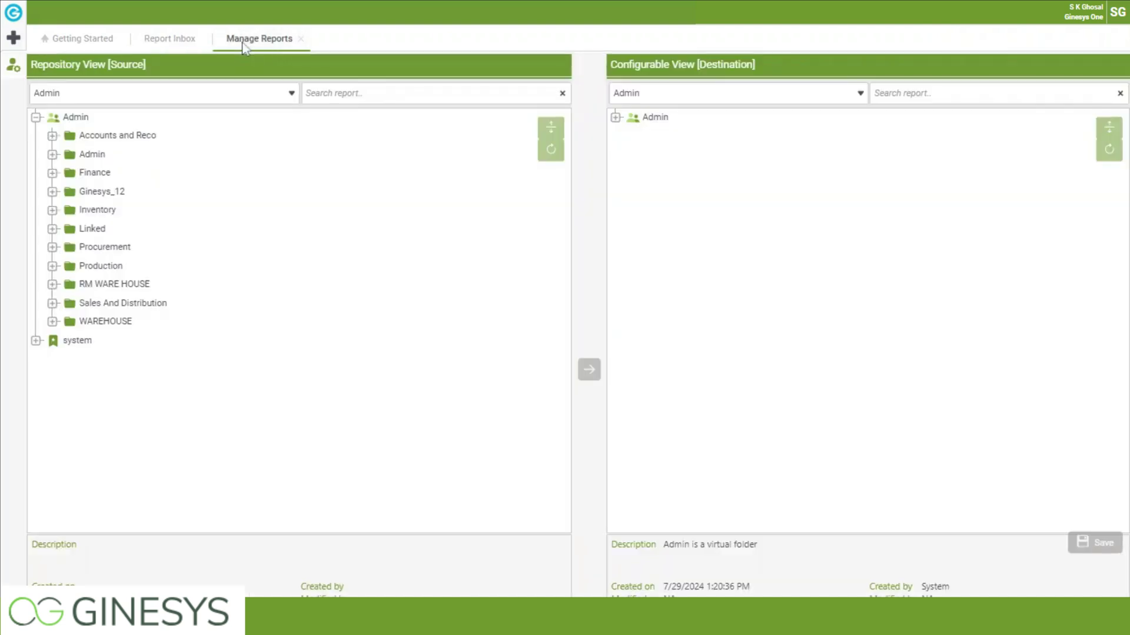
- Filter Admin destination reports by 'image' and select #Sales Summary (Image wise)#
left_click(901, 94)
type("image")
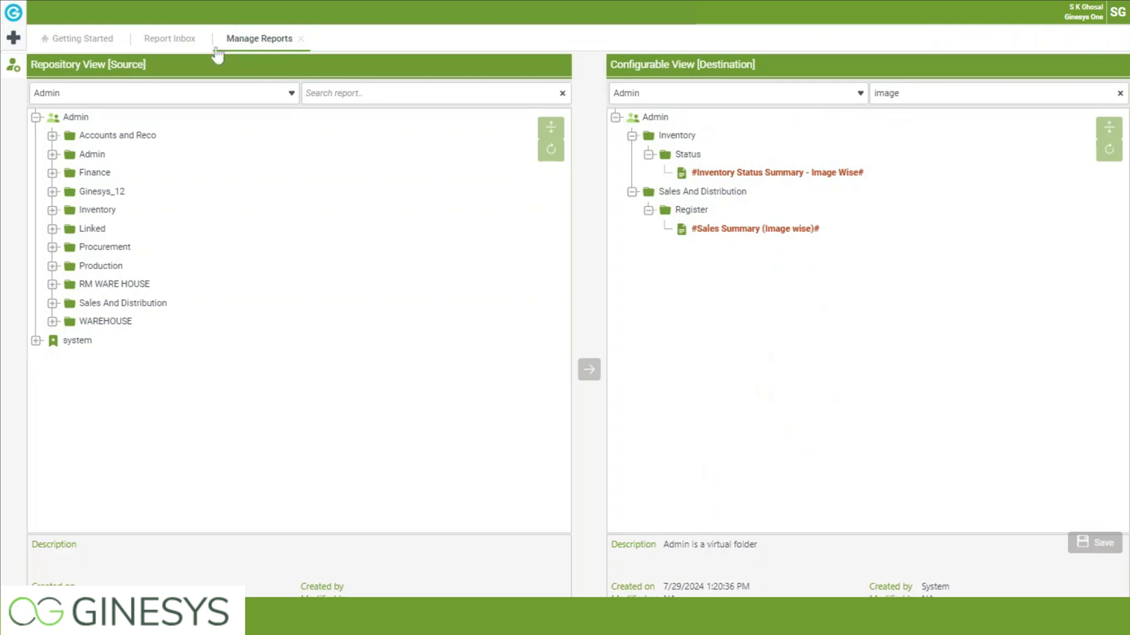
left_click(177, 42)
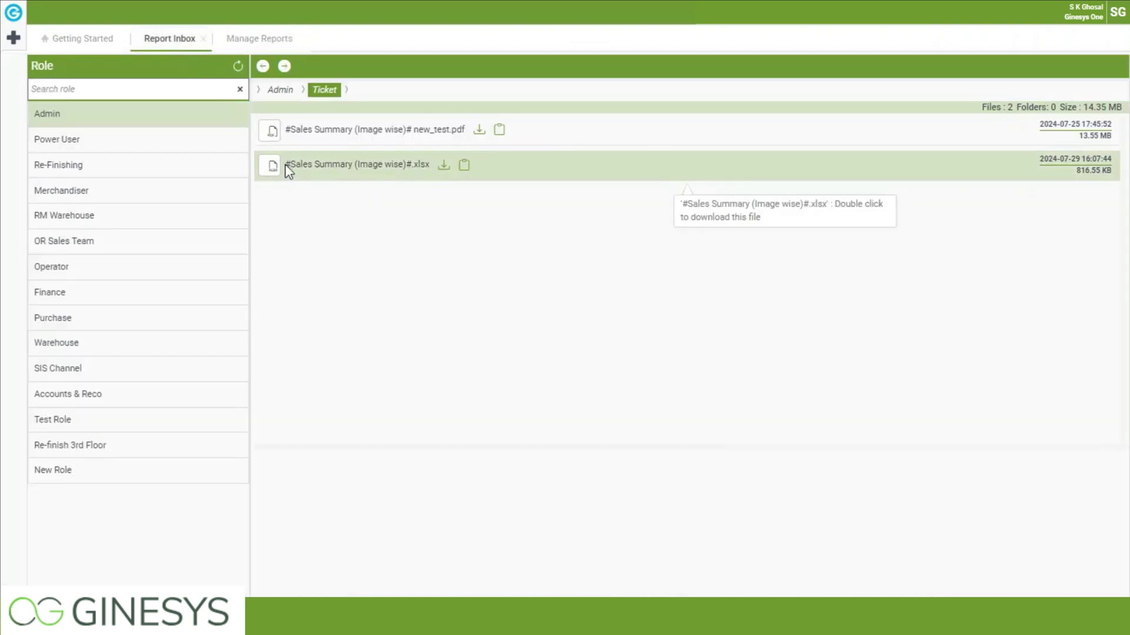
left_click_drag(285, 164, 419, 169)
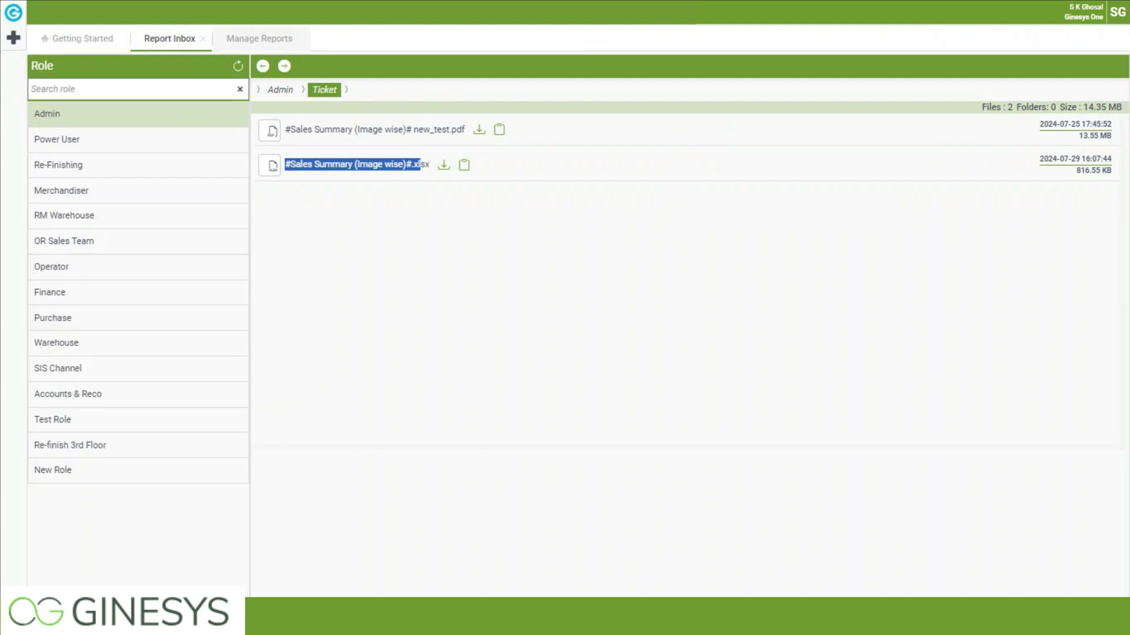
left_click(259, 39)
left_click(770, 230)
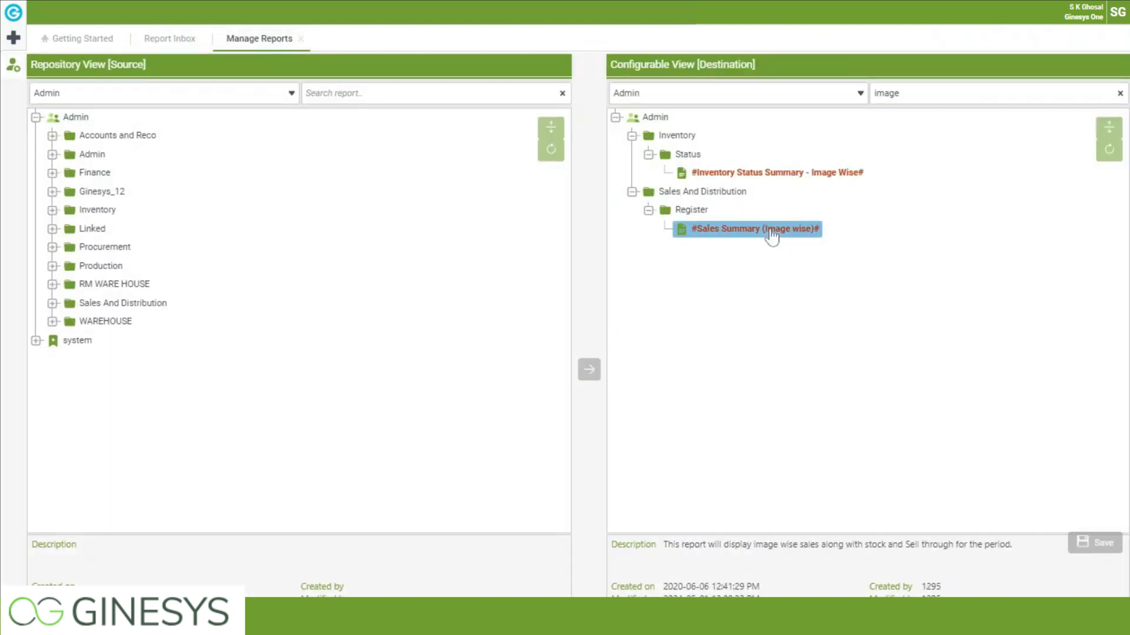
- Open the Sales Summary report's Output Path Config and check its Inbox Path is Ticket
right_click(771, 236)
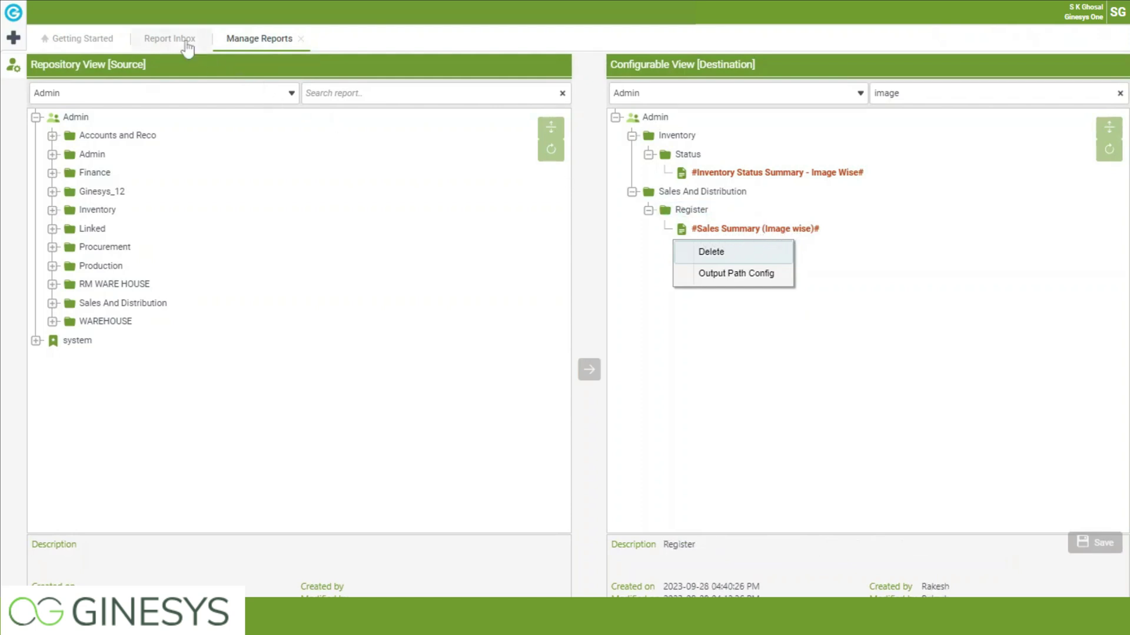
left_click(765, 275)
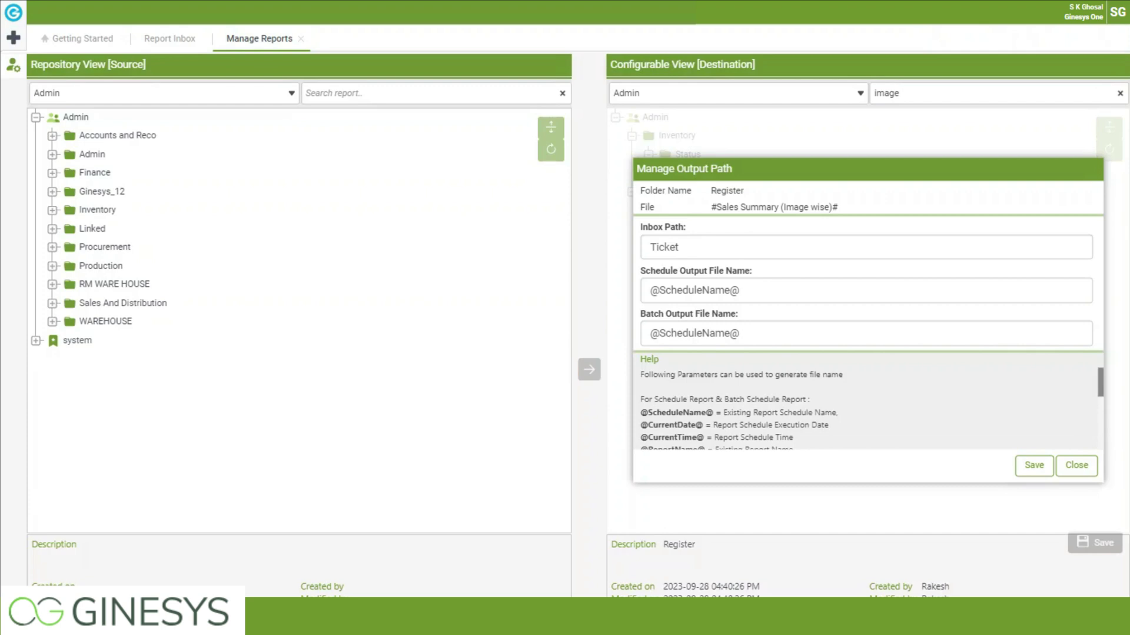
left_click_drag(680, 247, 649, 247)
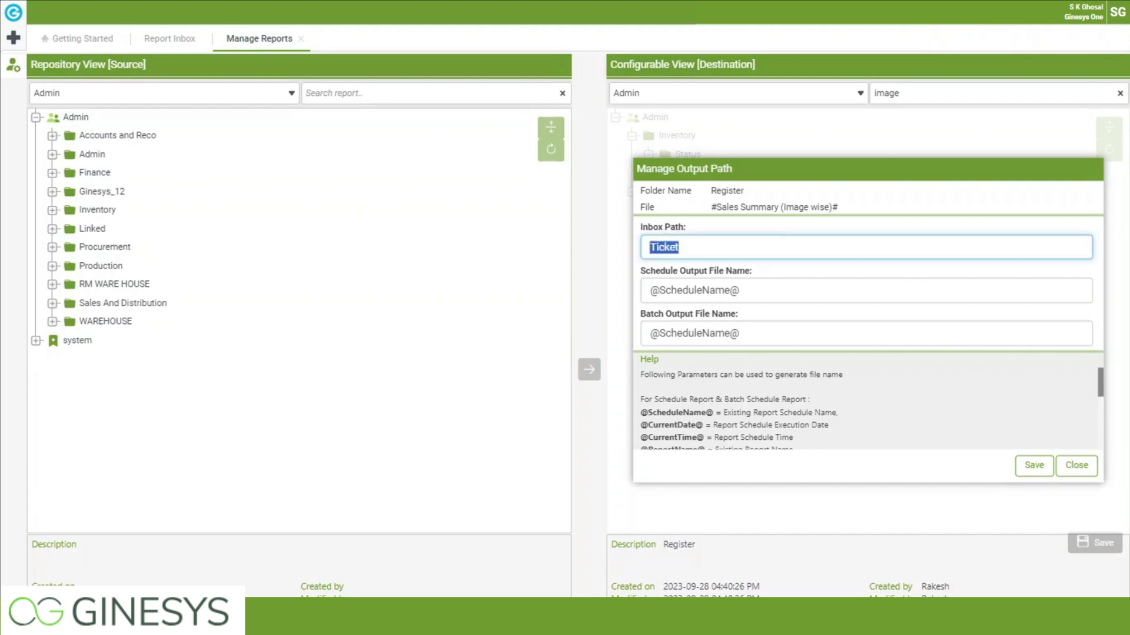
left_click(678, 247)
double_click(663, 247)
left_click(158, 50)
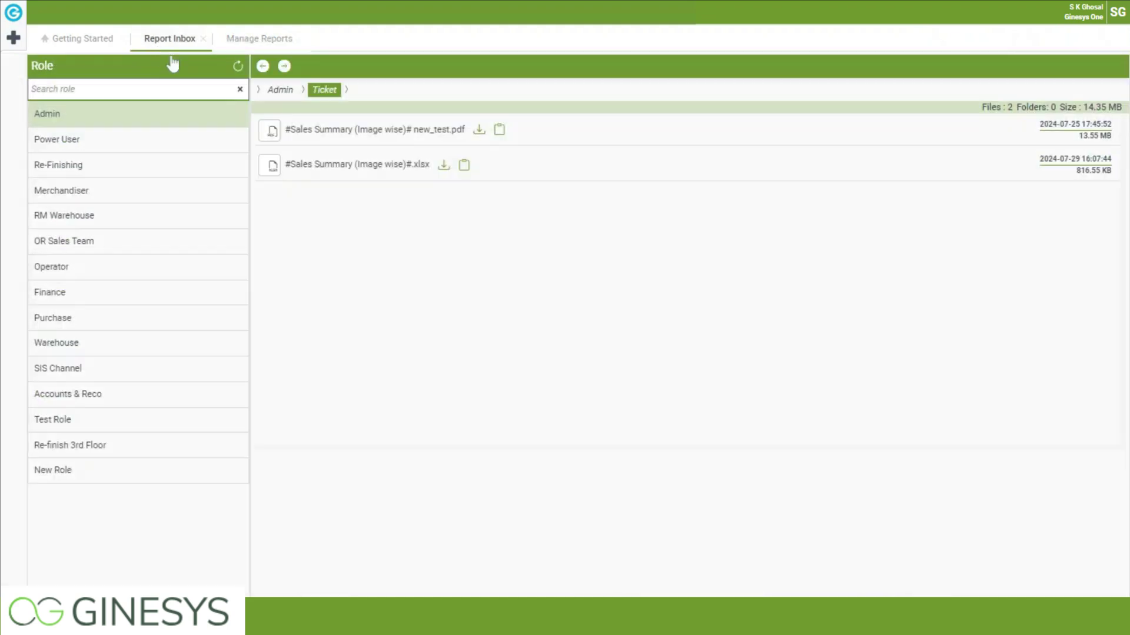
left_click(336, 93)
left_click(87, 119)
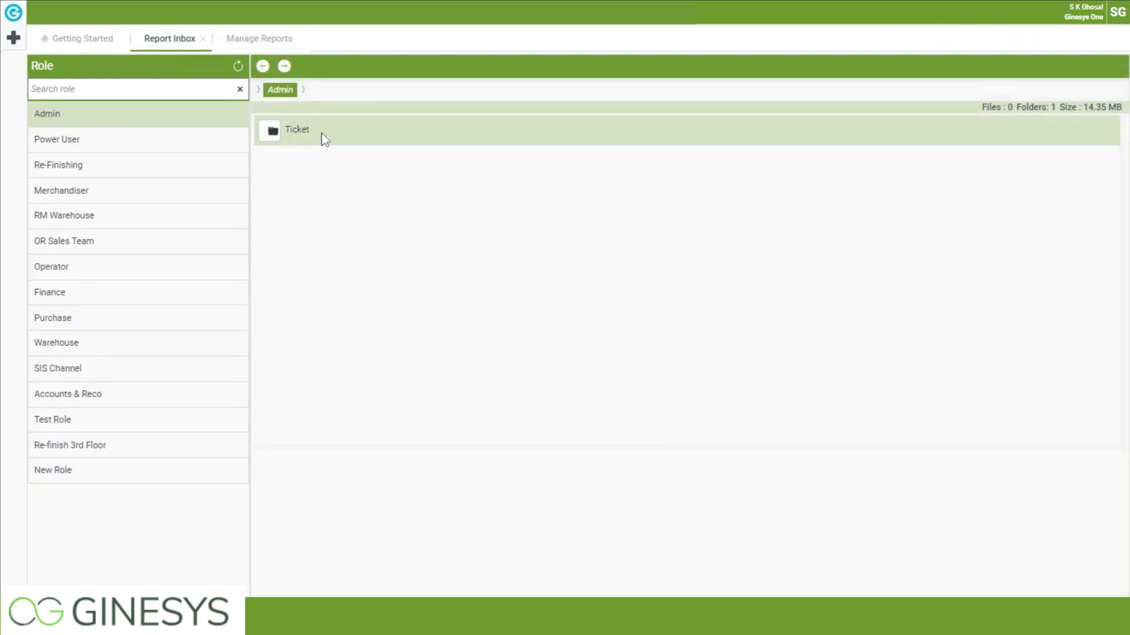
left_click(242, 40)
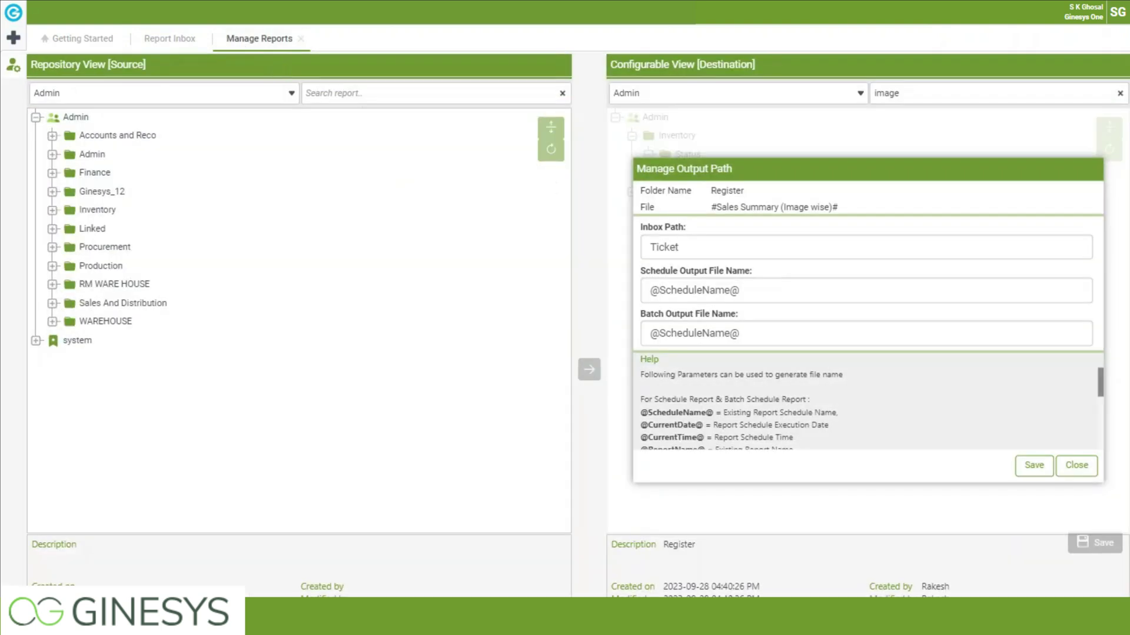
left_click_drag(740, 290, 647, 290)
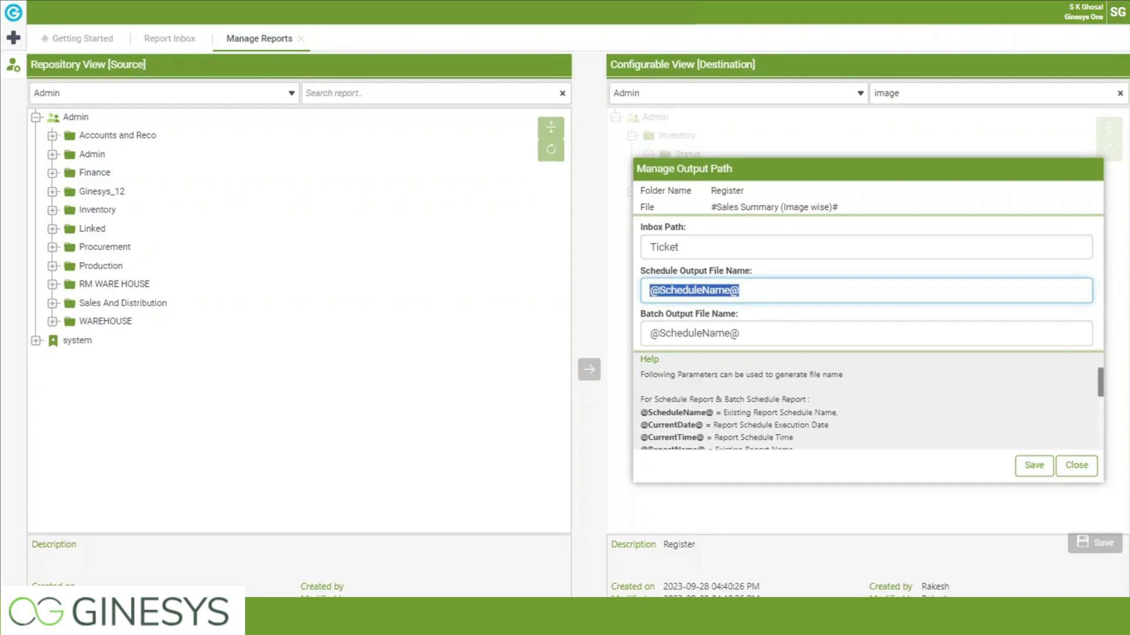
left_click_drag(740, 333, 648, 333)
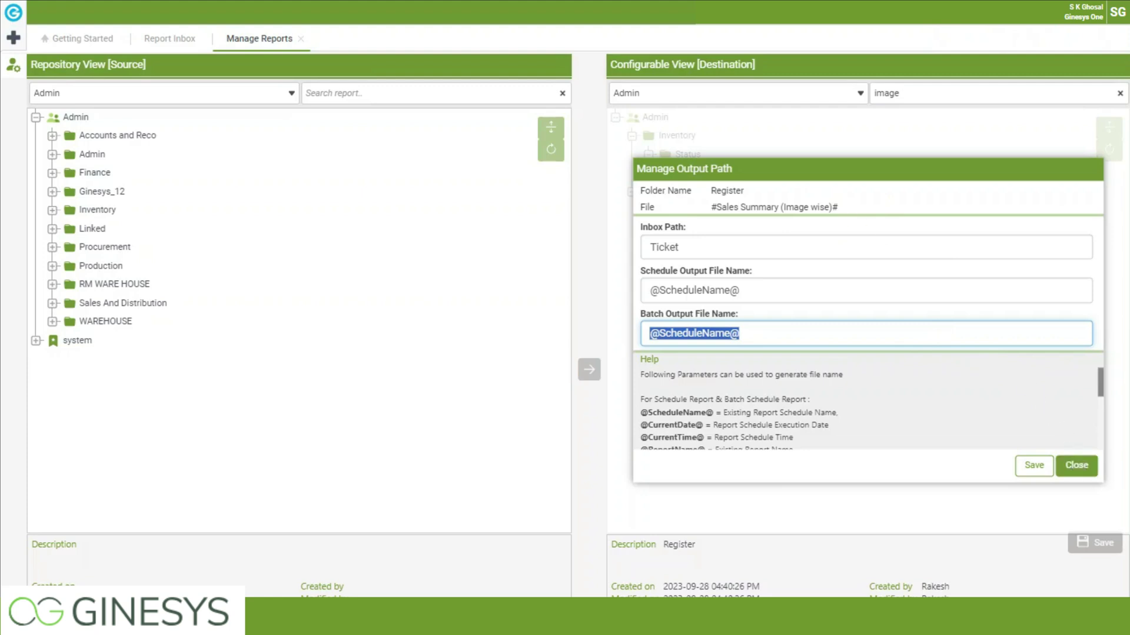
left_click(1030, 470)
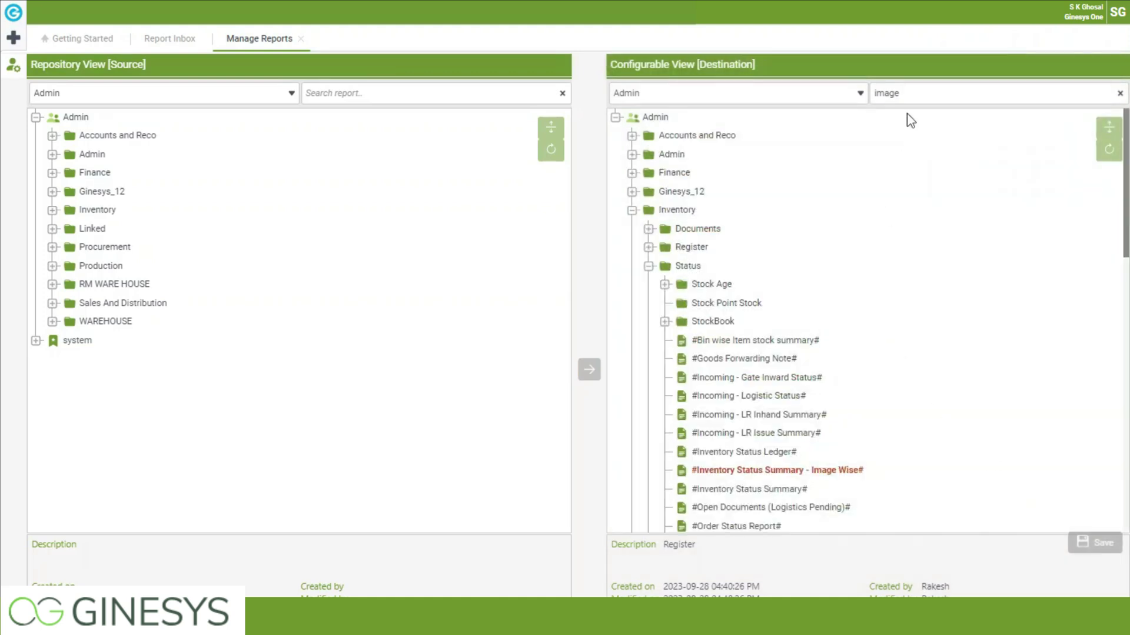
key("Return")
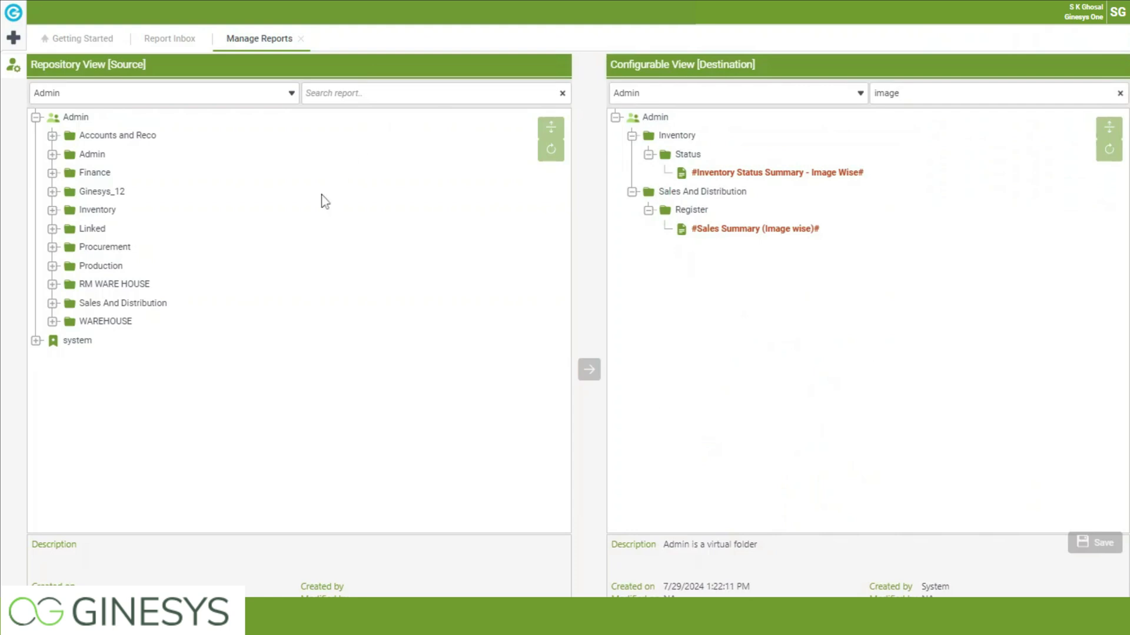
left_click(156, 42)
double_click(359, 133)
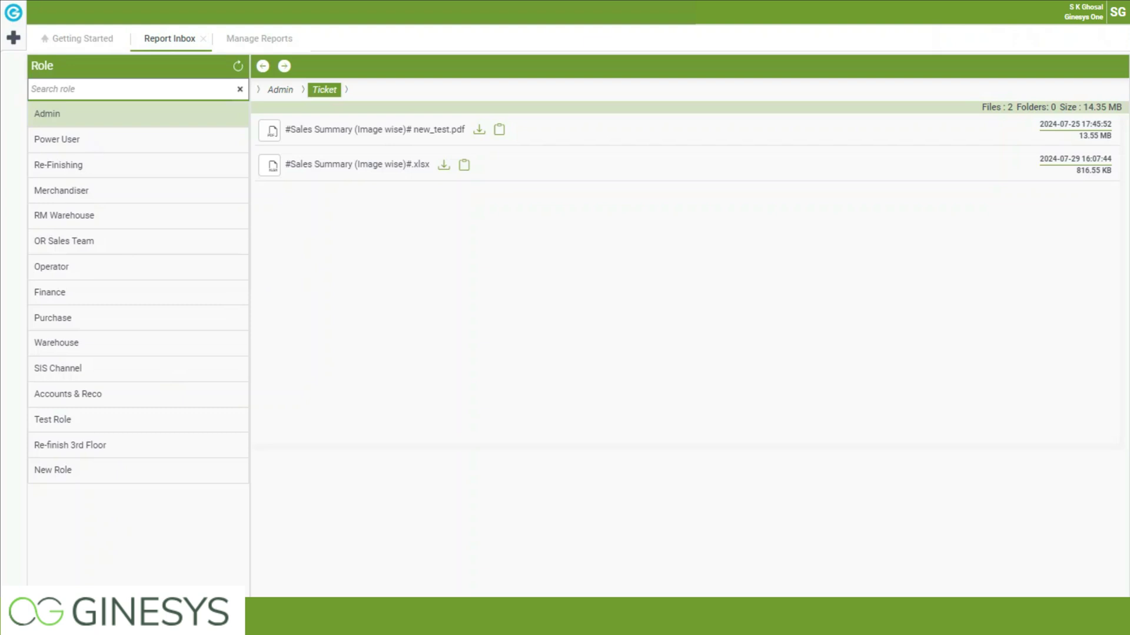
left_click(263, 39)
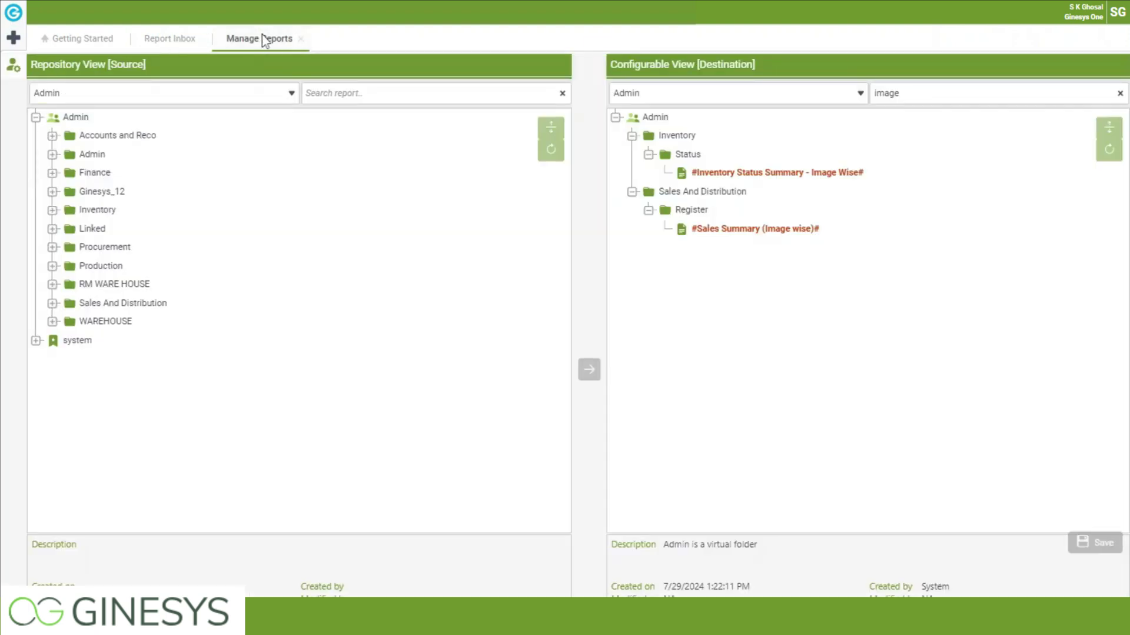
- Review #Inventory Status Summary - Image Wise# output paths, then close Manage Reports and Report Inbox
left_click(685, 154)
left_click(735, 173)
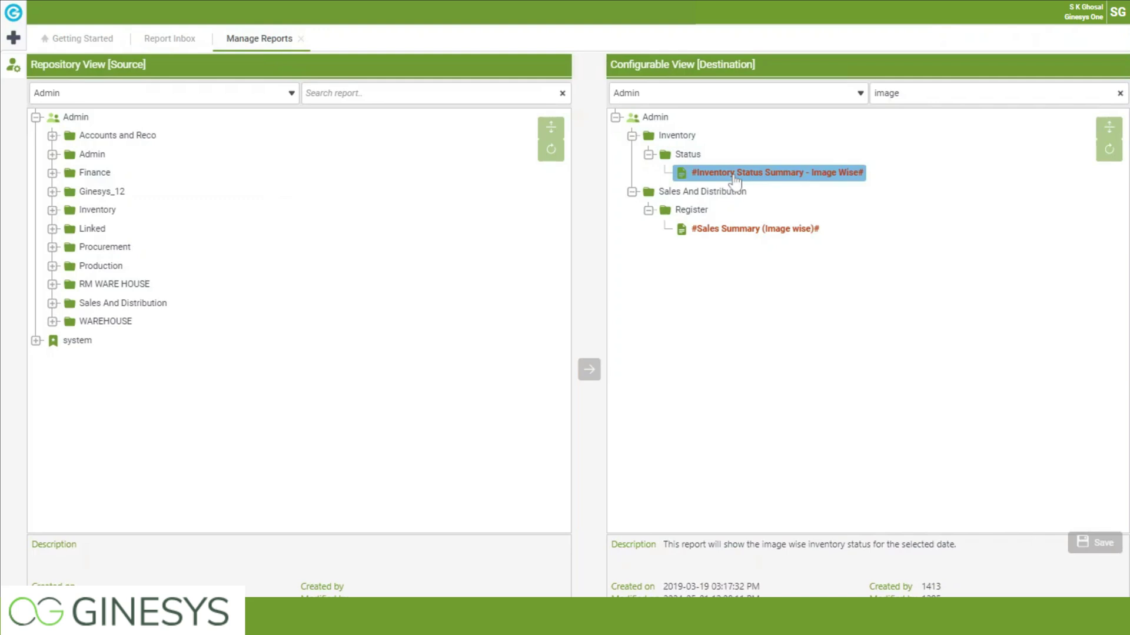
right_click(734, 176)
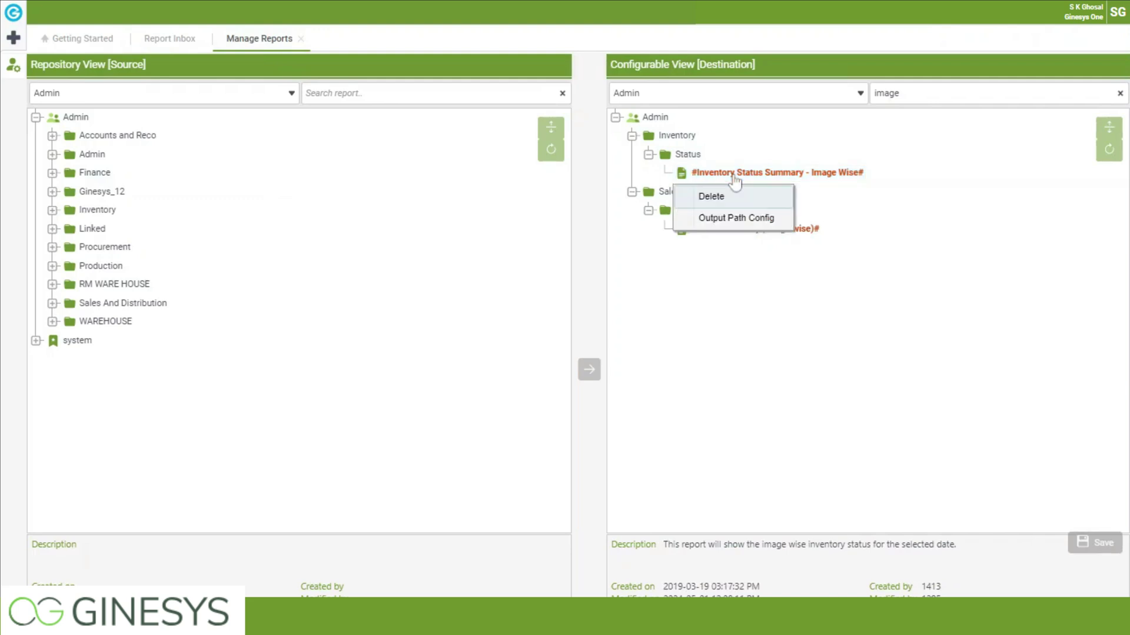
left_click(764, 219)
left_click(765, 247)
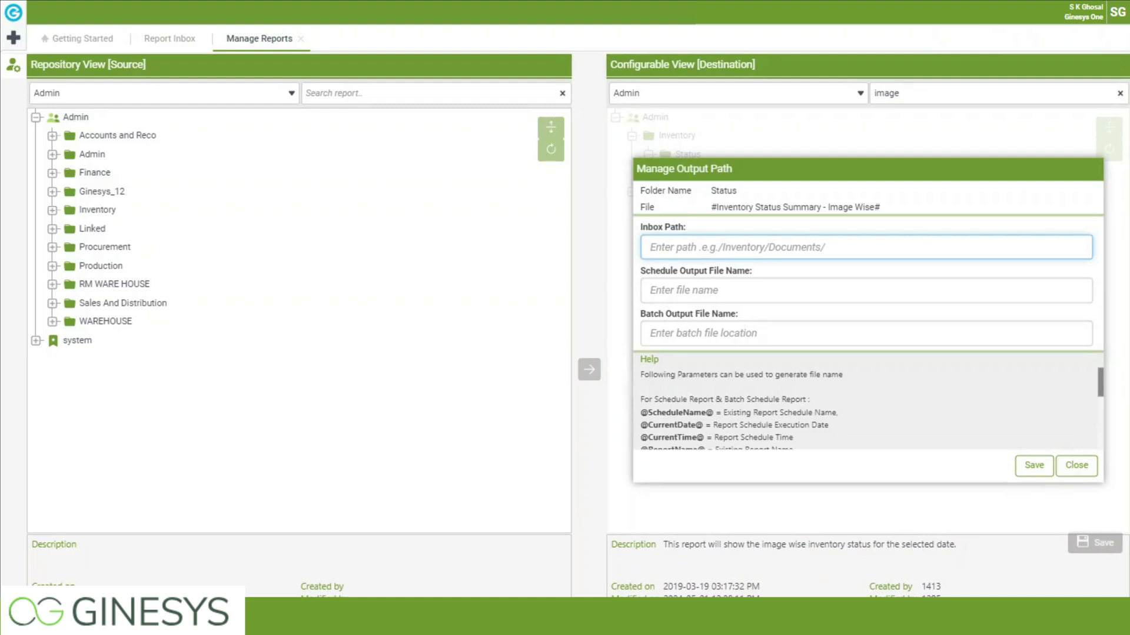
left_click(865, 290)
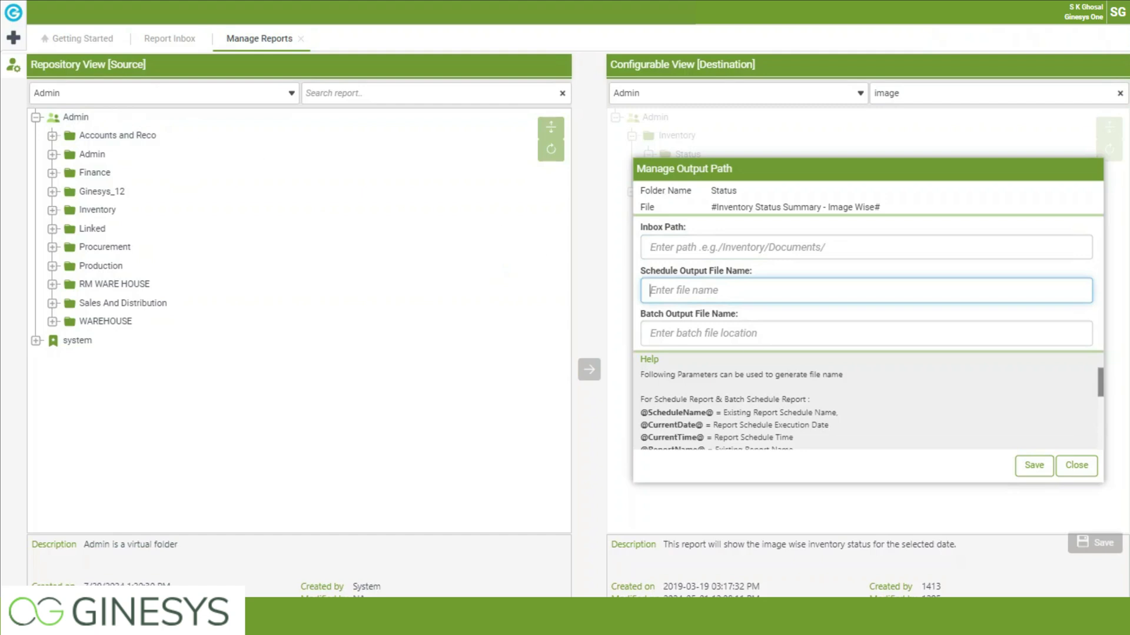
left_click(301, 39)
left_click(205, 39)
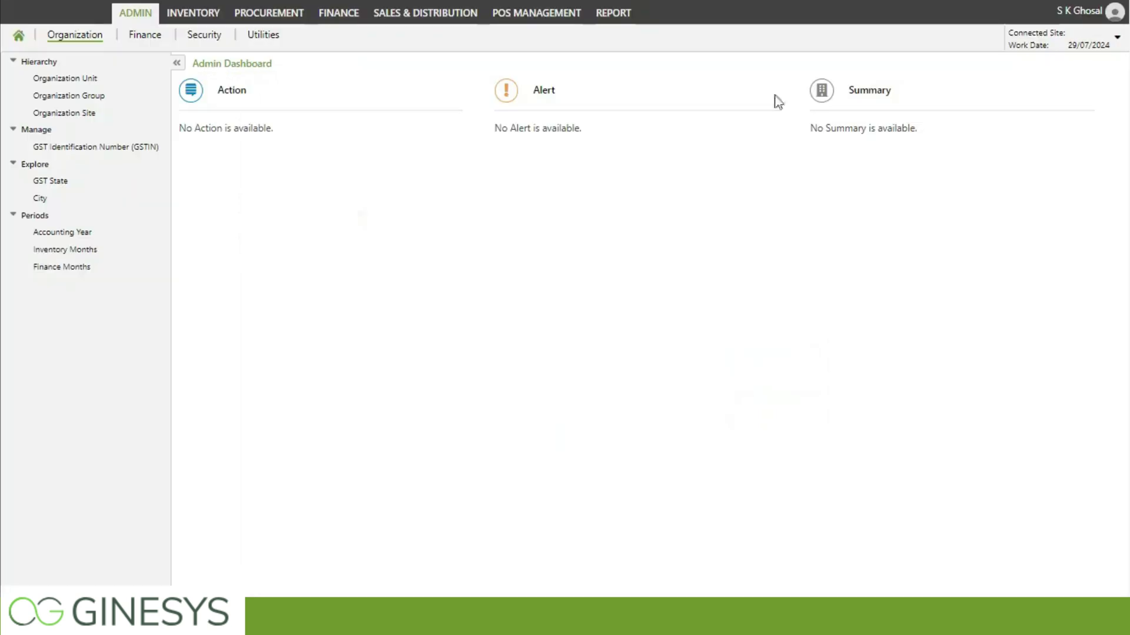
- Log out and sign back in with the new role user's username and password
left_click(1111, 23)
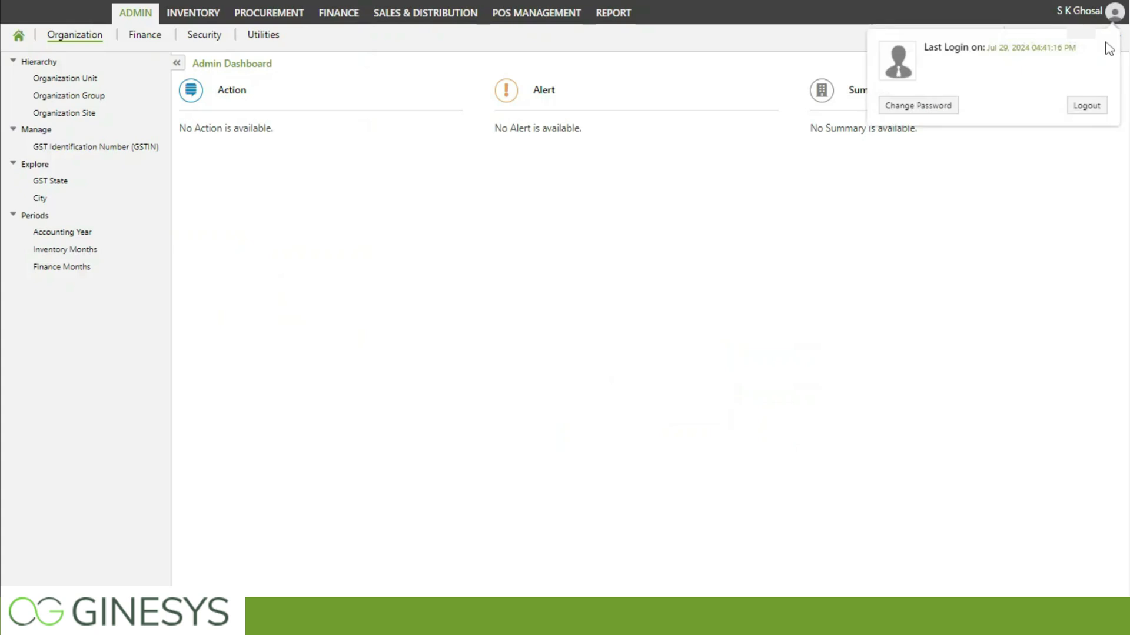
left_click(1086, 106)
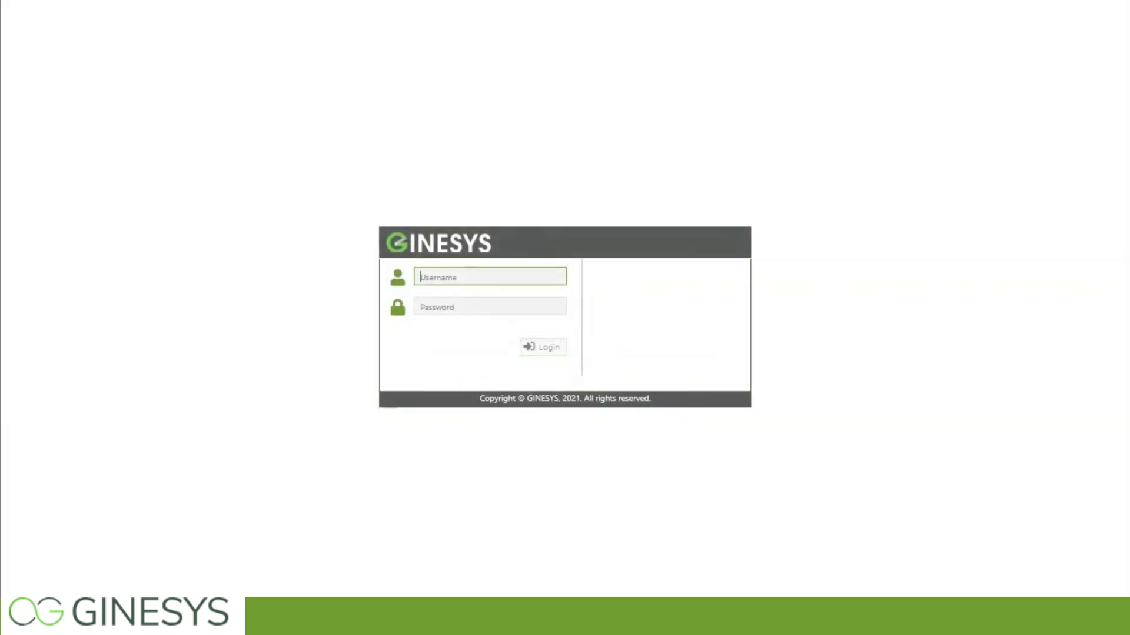
type("sg")
key("Tab")
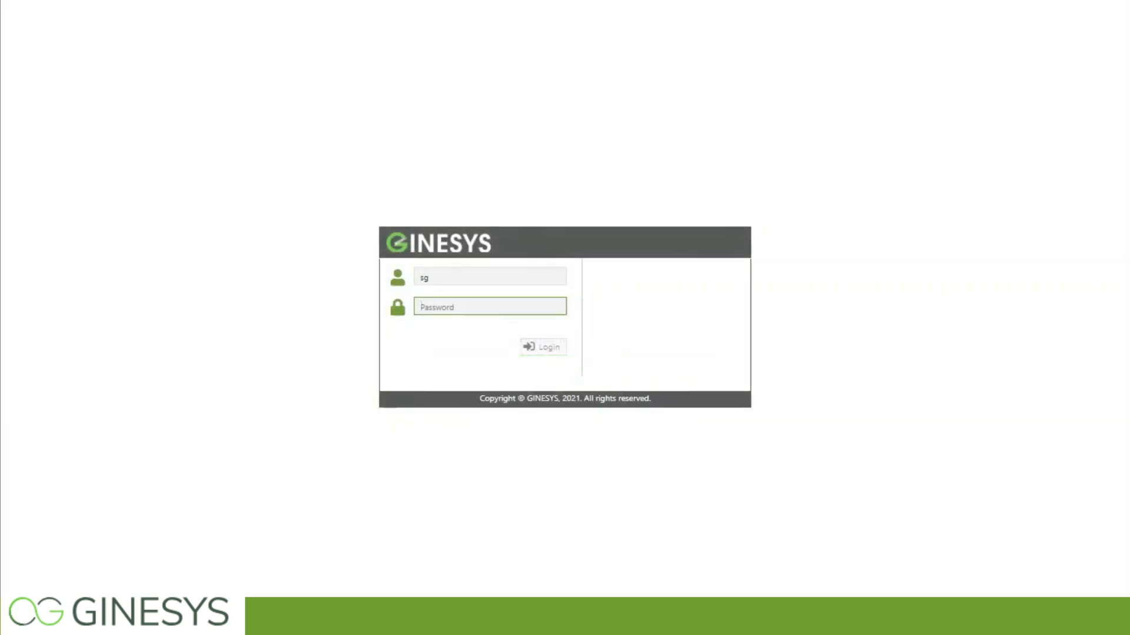
type("•••••••")
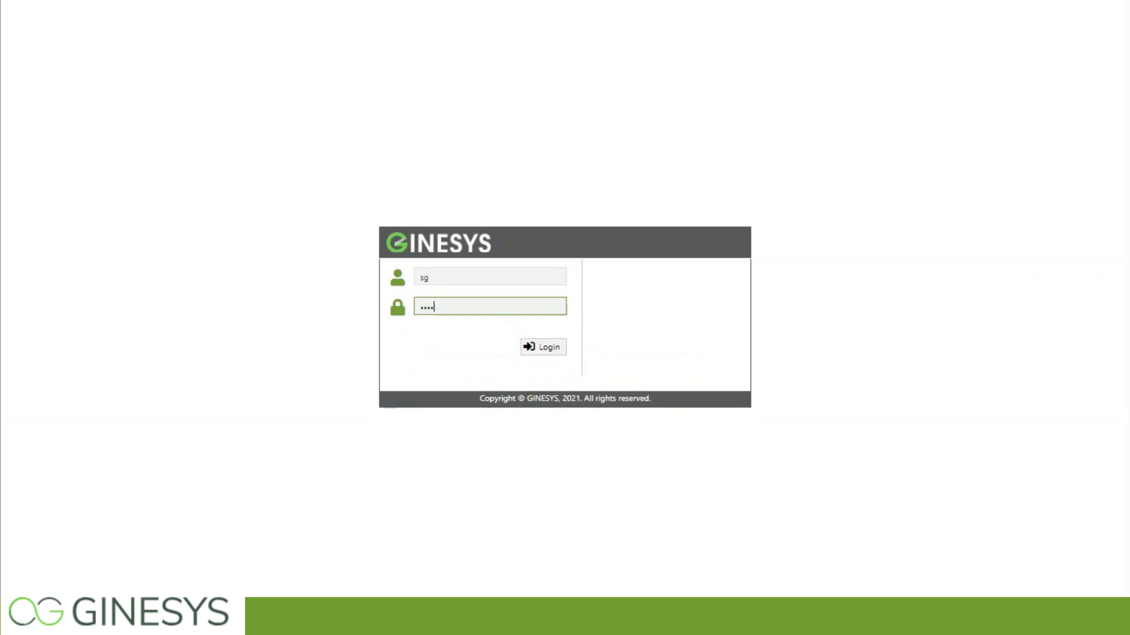
type("•••")
key("Return")
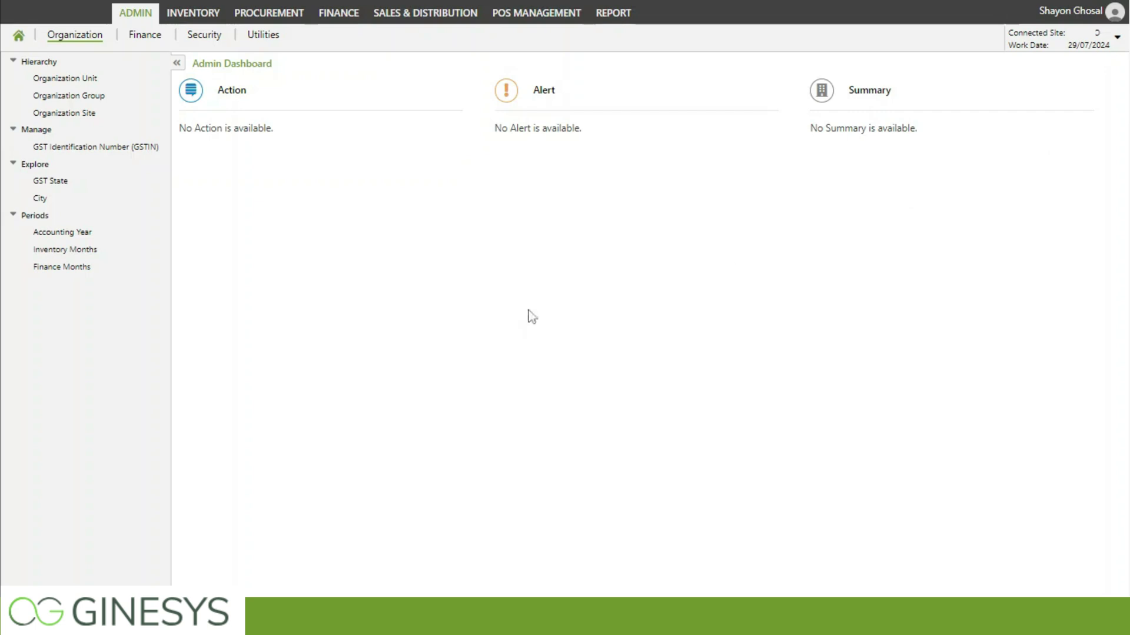
- In Reports, expand the Status and RM WARE HOUSE folders and open #Inventory Status Ledger#_1 in the designer
left_click(615, 13)
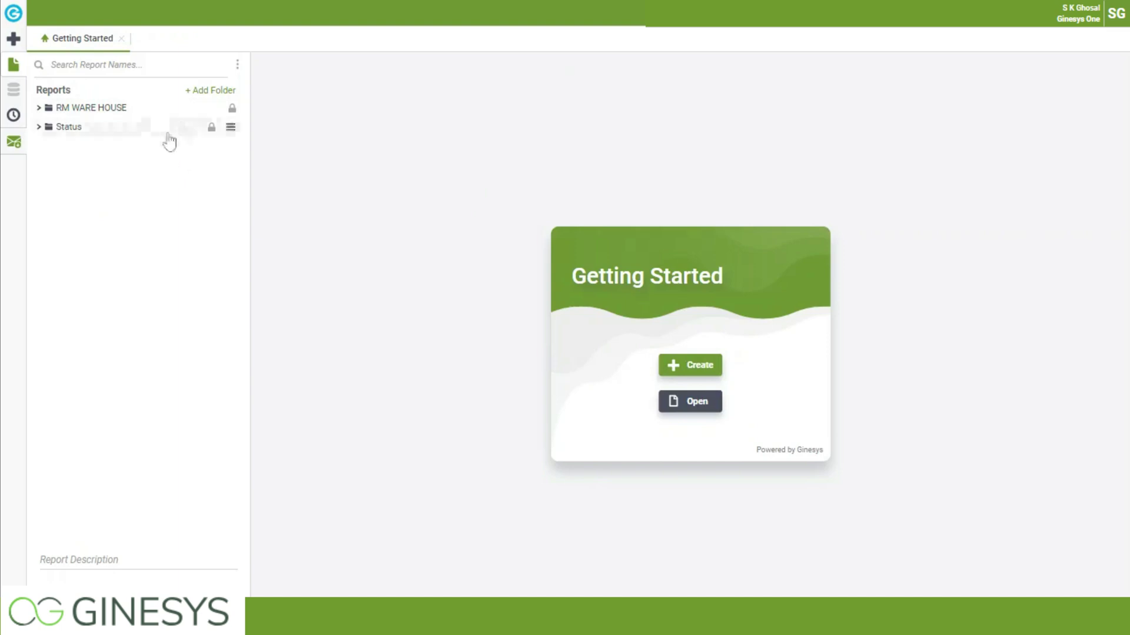
left_click(39, 127)
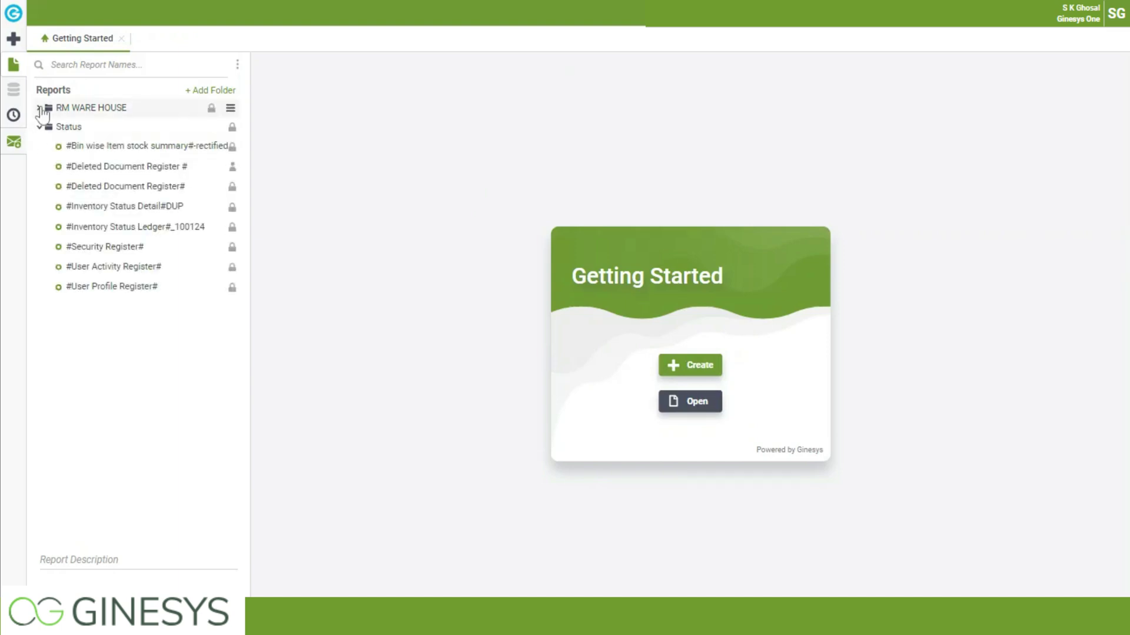
left_click(40, 108)
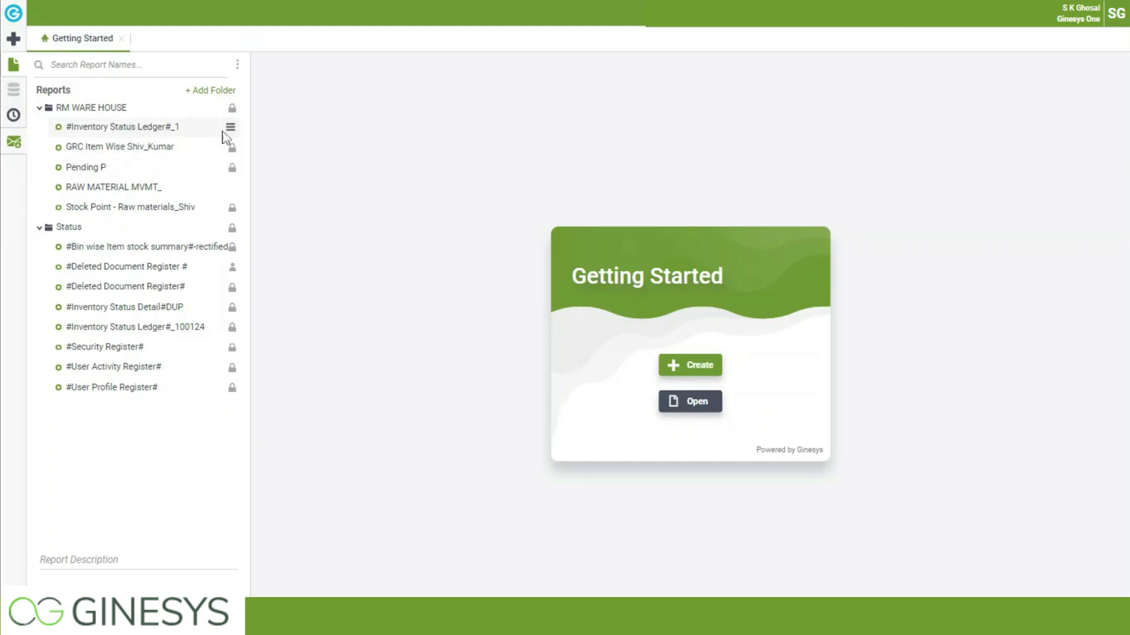
left_click(231, 128)
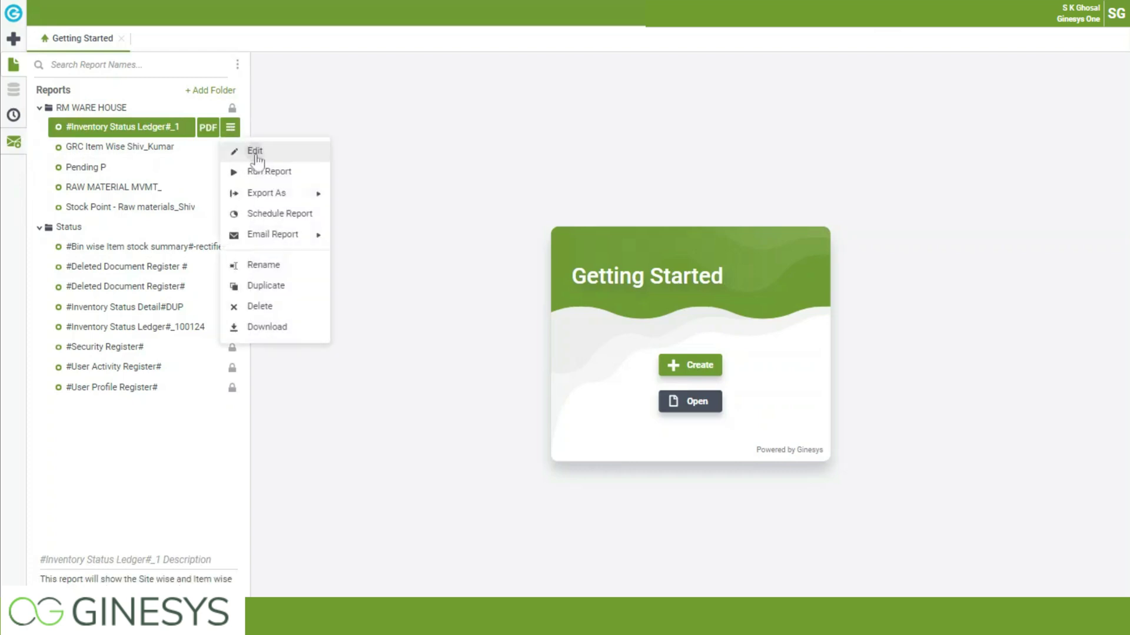
left_click(256, 152)
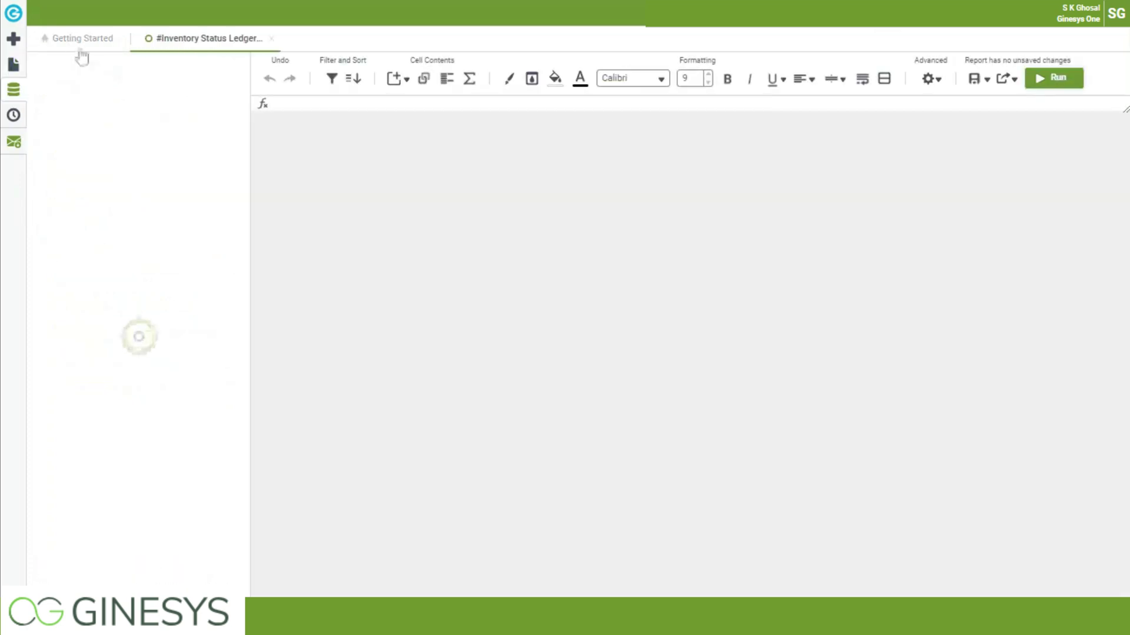
- Back in the report list, collapse Status and bring up the actions menu for RAW MATERIAL MVMT_
left_click(83, 38)
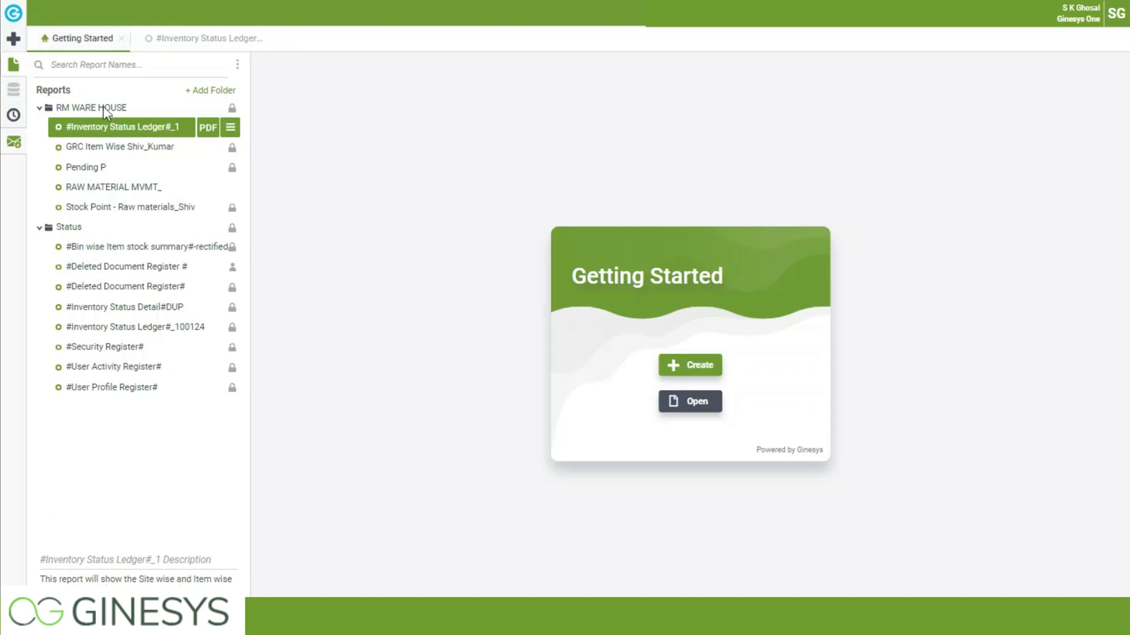
left_click(125, 187)
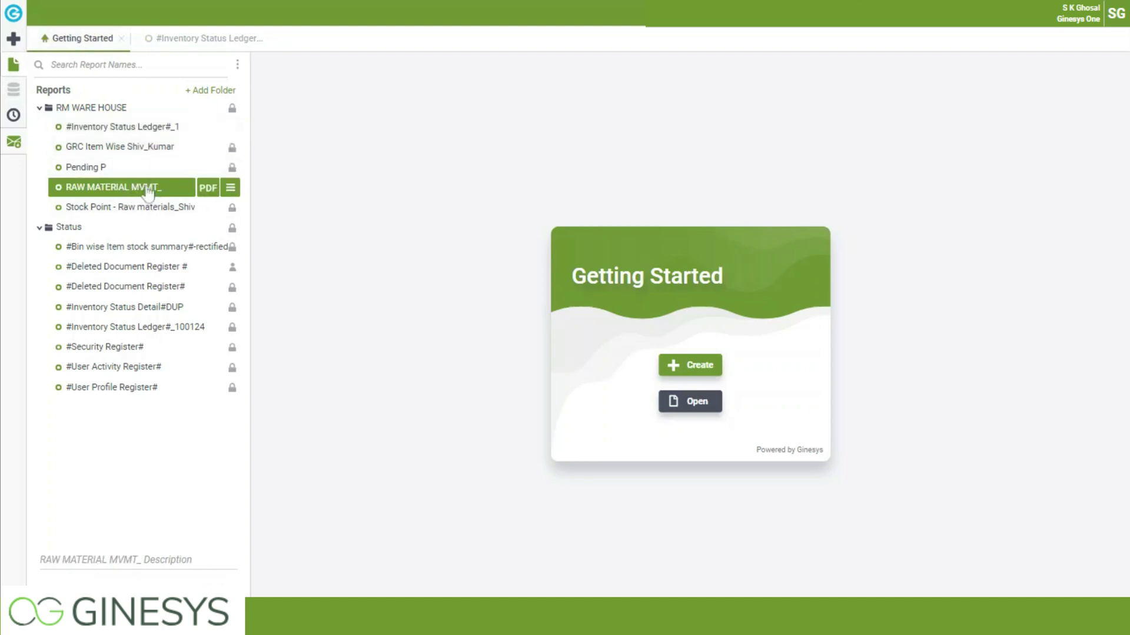
left_click(50, 228)
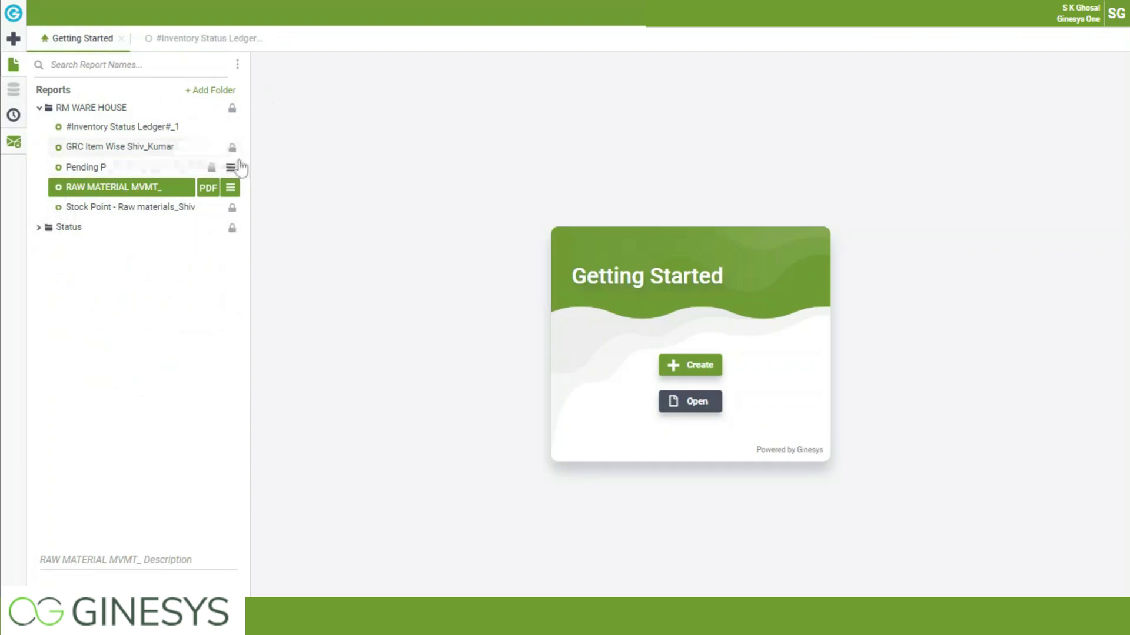
left_click(230, 148)
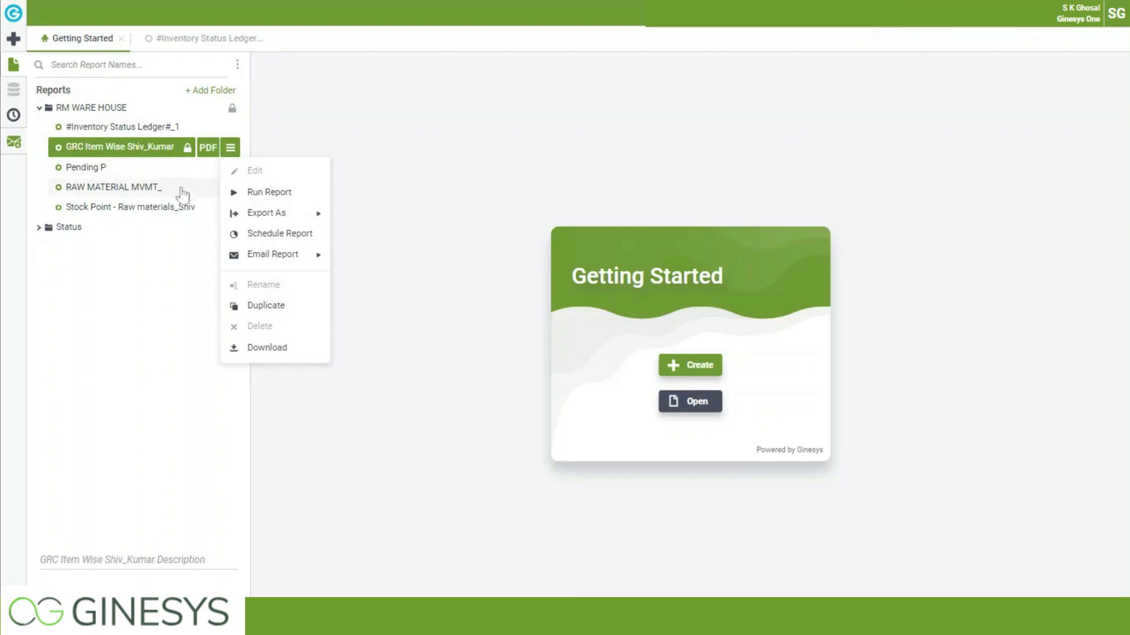
left_click(159, 188)
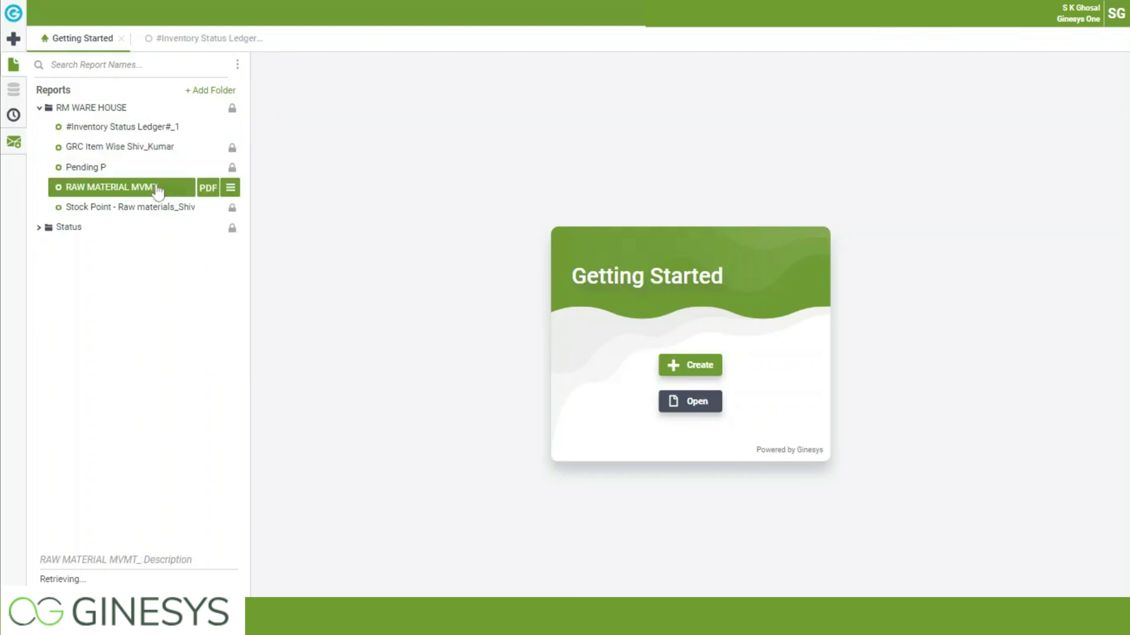
left_click(231, 189)
- Open RAW MATERIAL MVMT_ in the designer, close it again, and narrow the field list panel
left_click(253, 212)
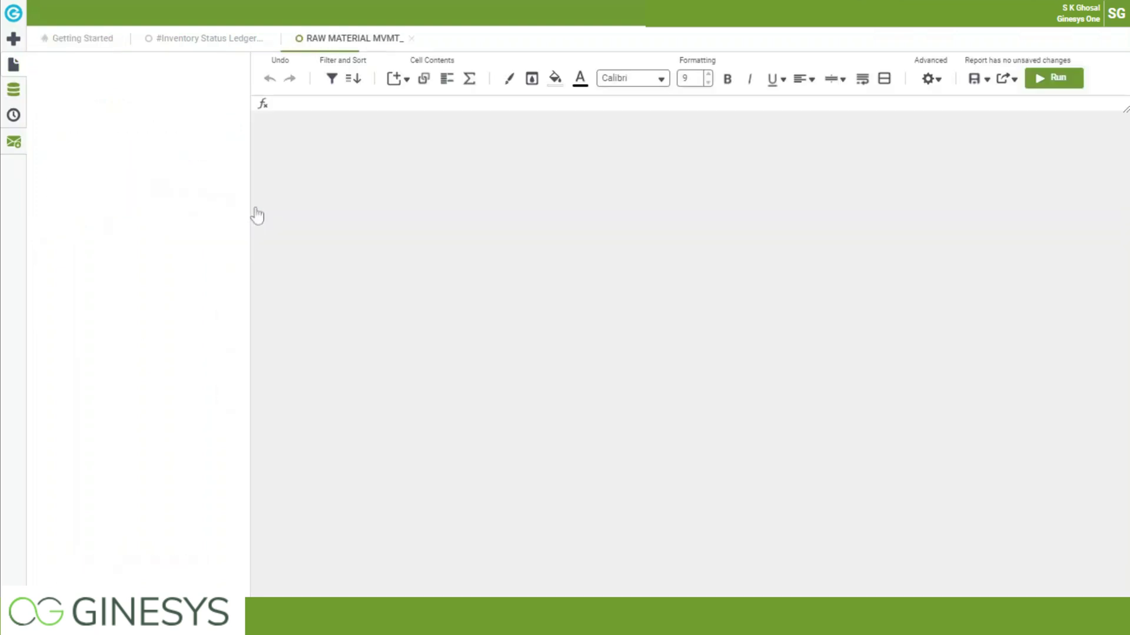
left_click(411, 38)
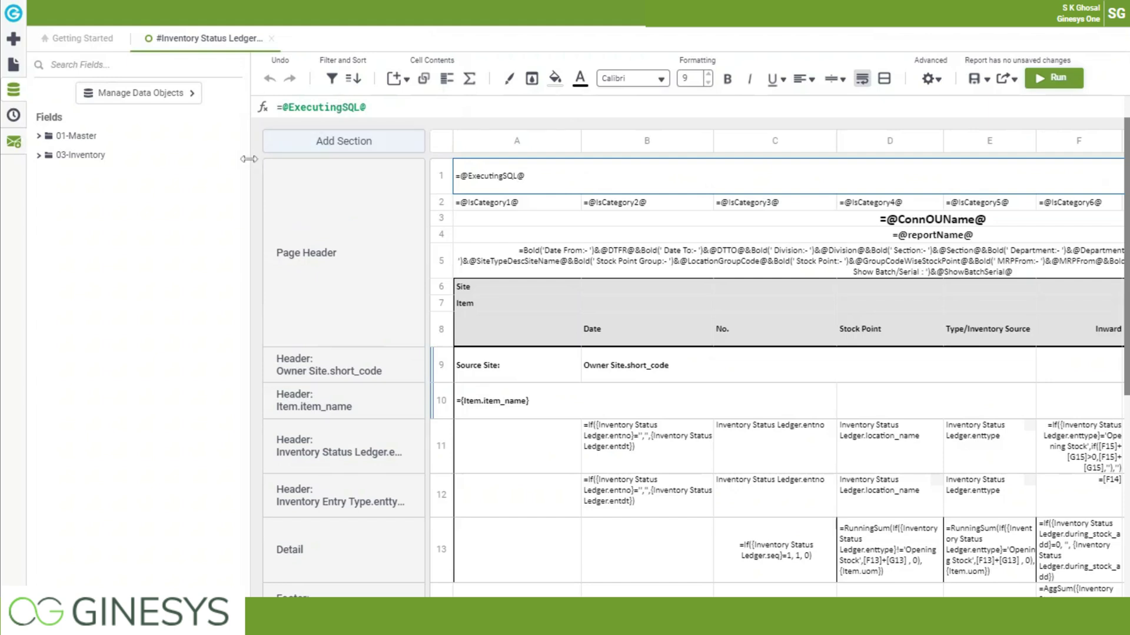
left_click_drag(249, 159, 176, 157)
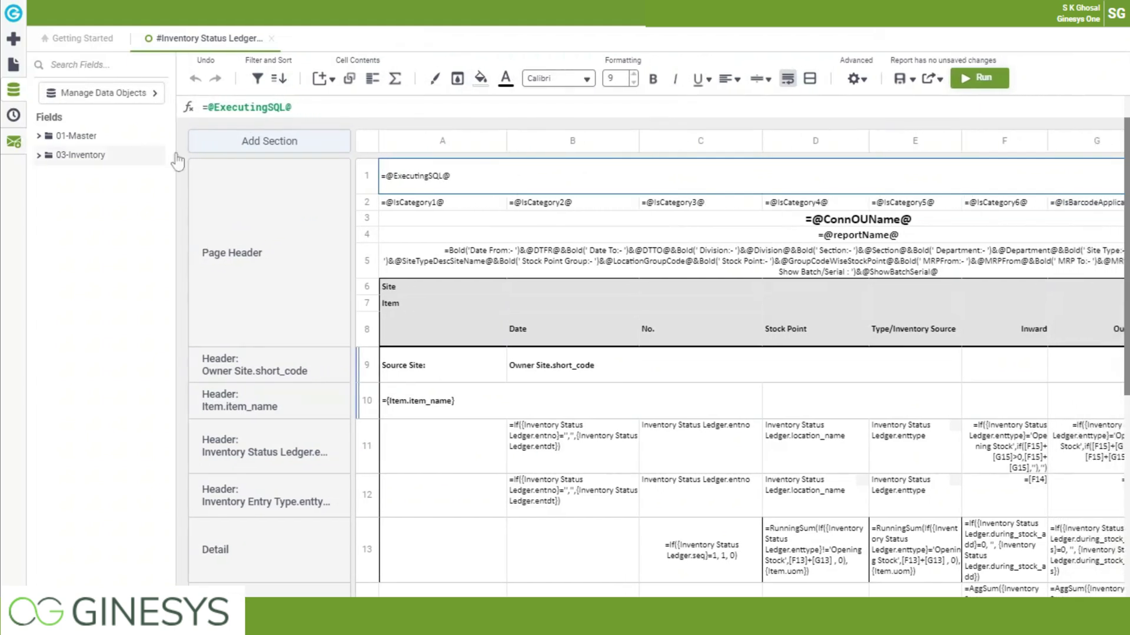
- View the report's data objects, cancel without changes, then move across the grid to column I
left_click(155, 96)
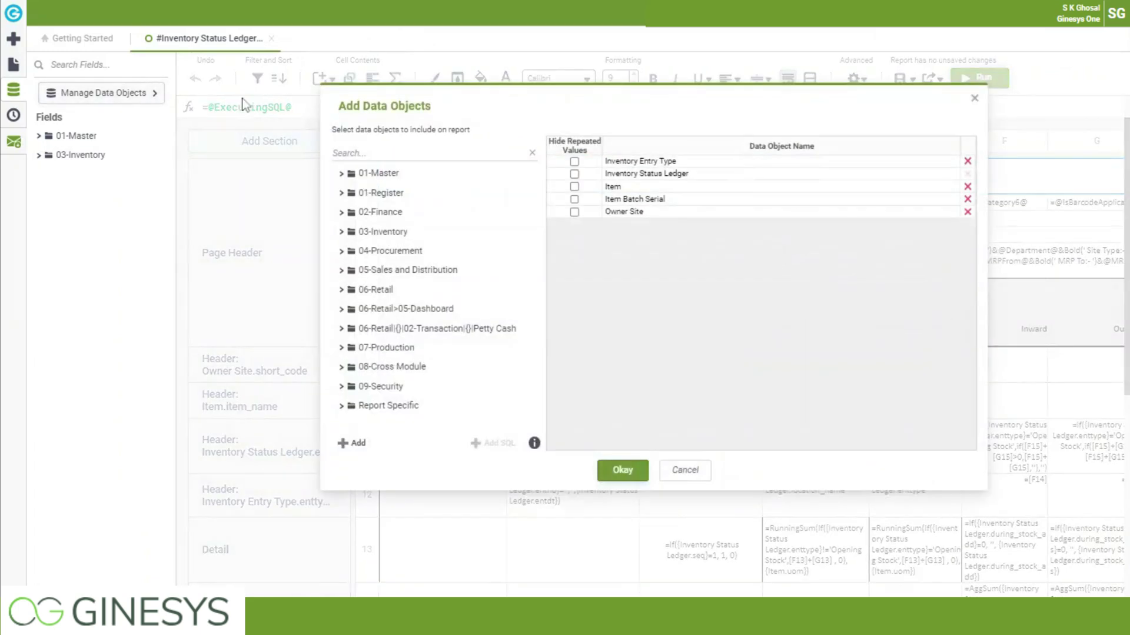
left_click(687, 469)
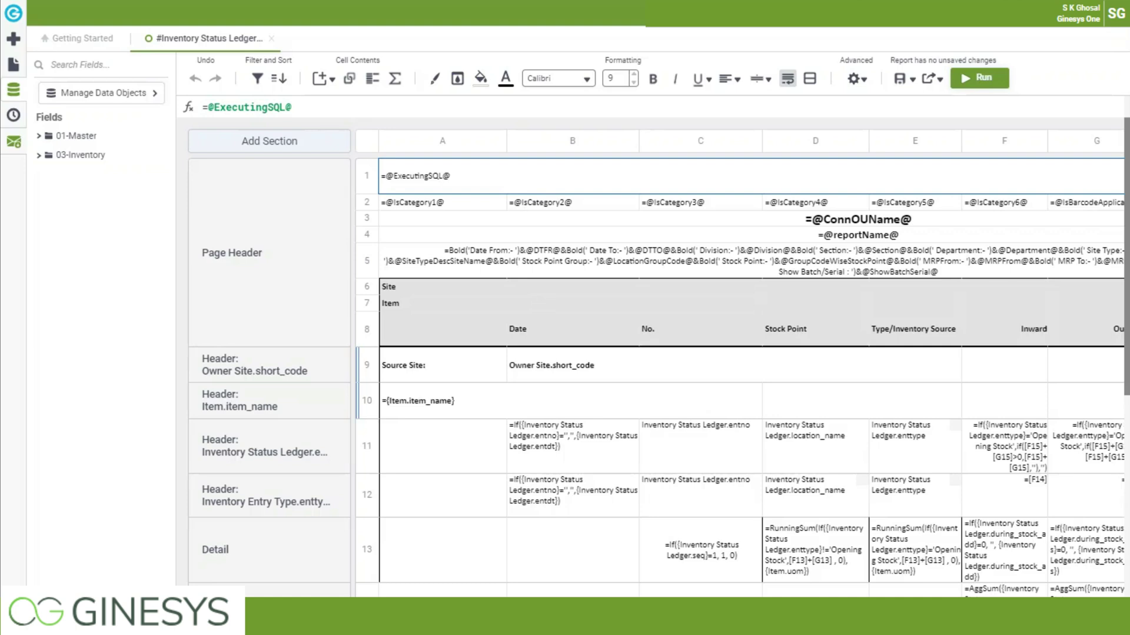
key("Escape")
key("End")
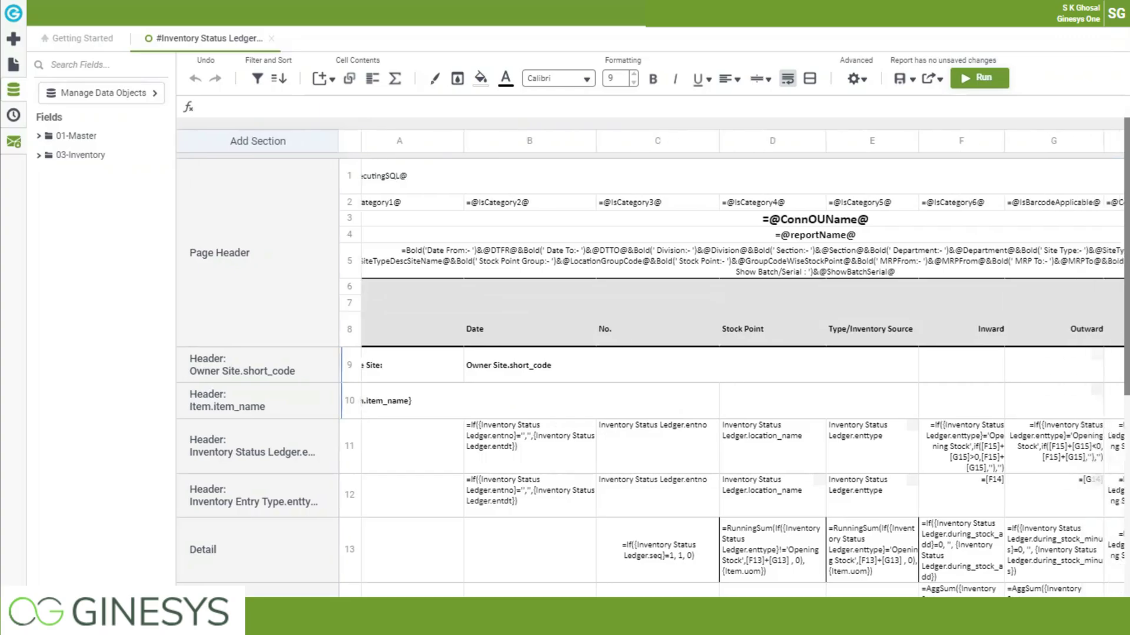